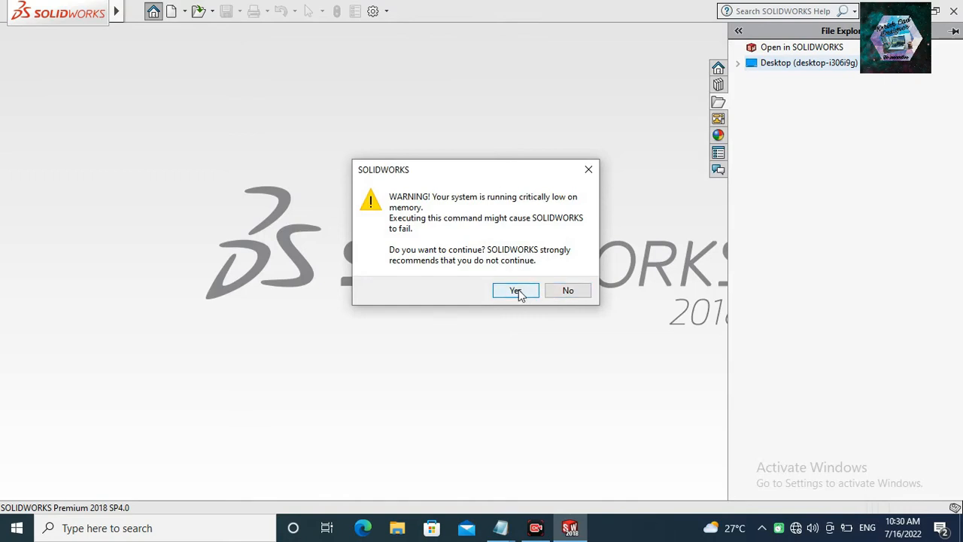
# Continue past the low-memory warnings and close the readme.txt Notepad window to free resources.
pyautogui.click(517, 293)
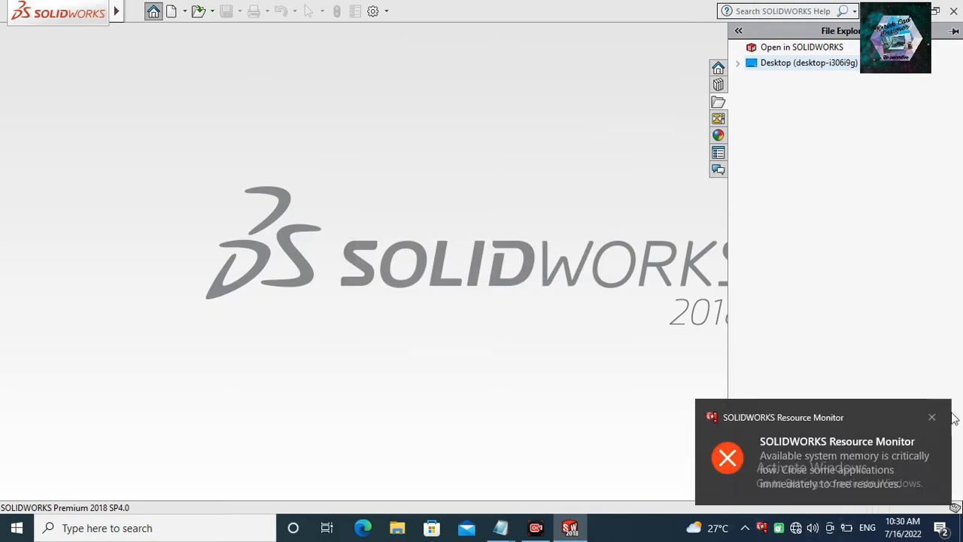
pyautogui.click(932, 417)
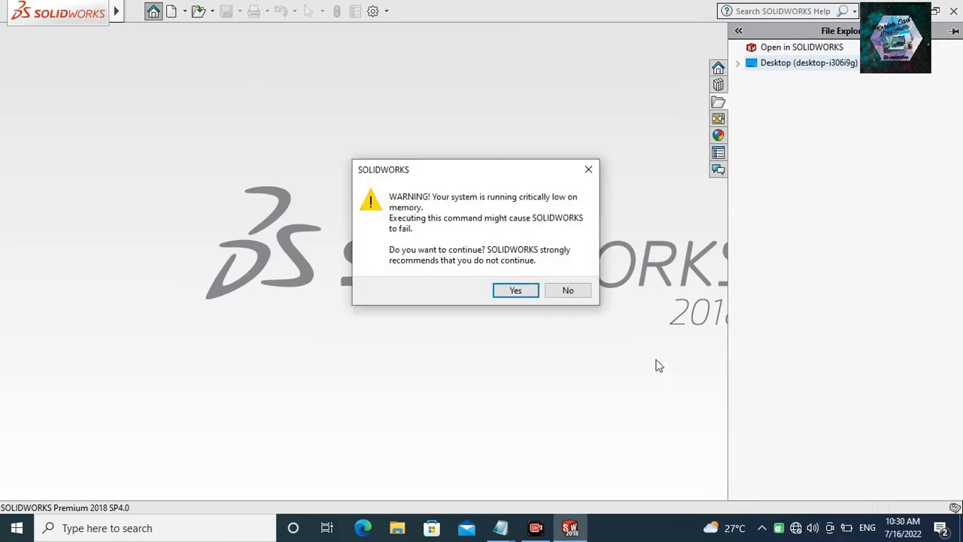
pyautogui.click(516, 291)
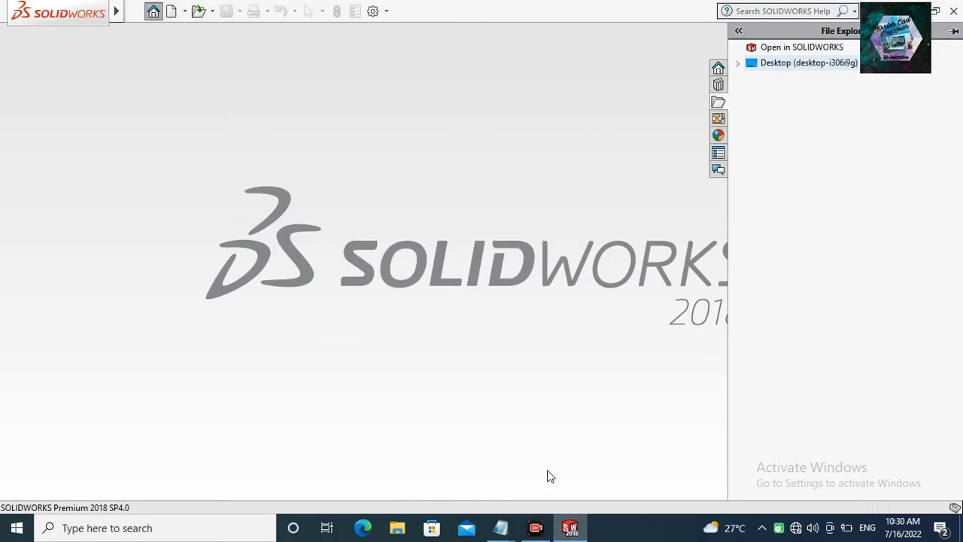
pyautogui.moveTo(501, 528)
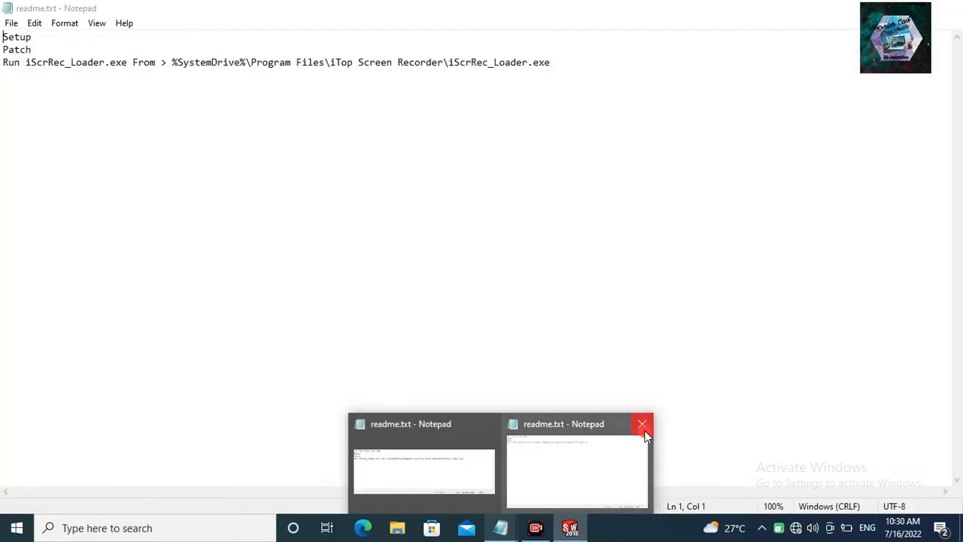
pyautogui.click(642, 425)
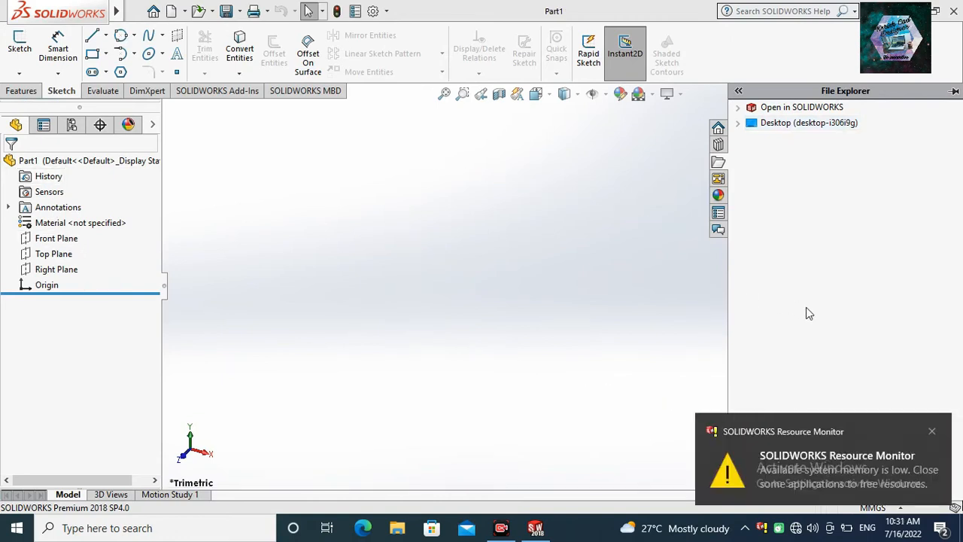
pyautogui.click(931, 432)
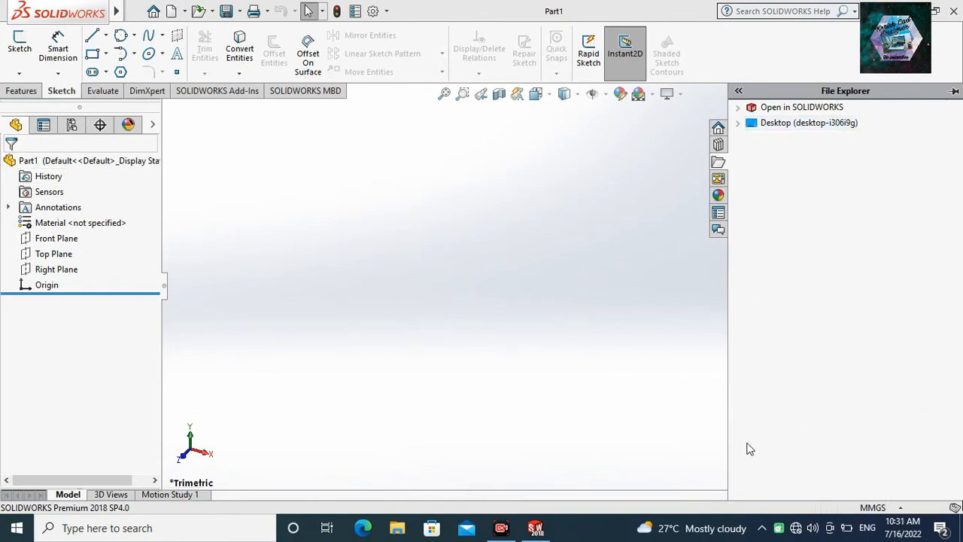
# Start a new sketch on the Front Plane.
pyautogui.click(59, 238)
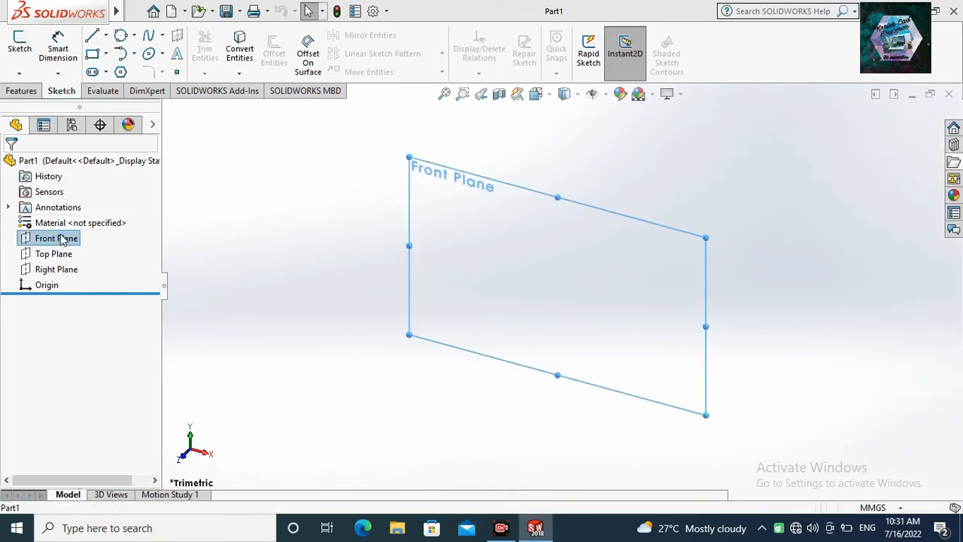
pyautogui.rightClick(60, 239)
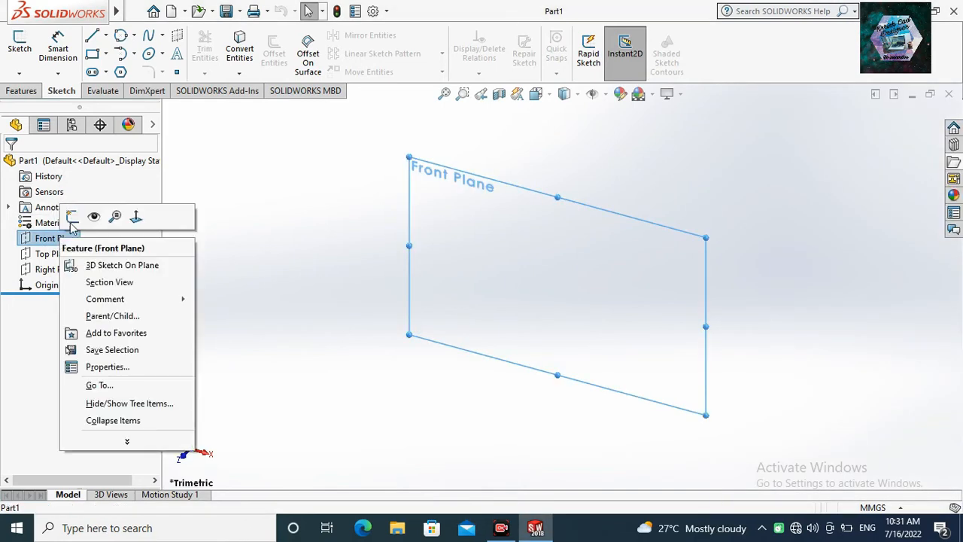
pyautogui.click(73, 217)
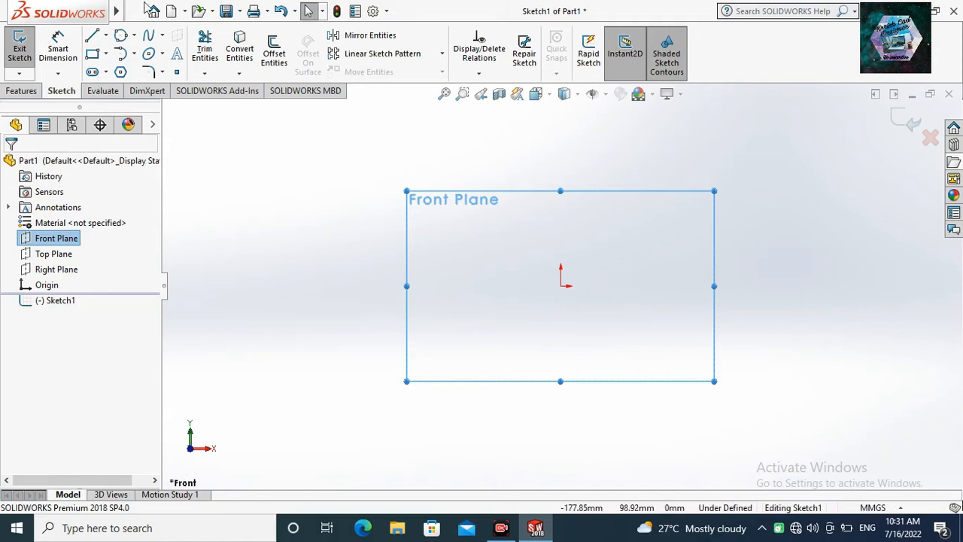
# Draw three concentric circles centred on the origin, the middle one about 19 mm and the smallest about 8 mm in radius.
pyautogui.click(133, 36)
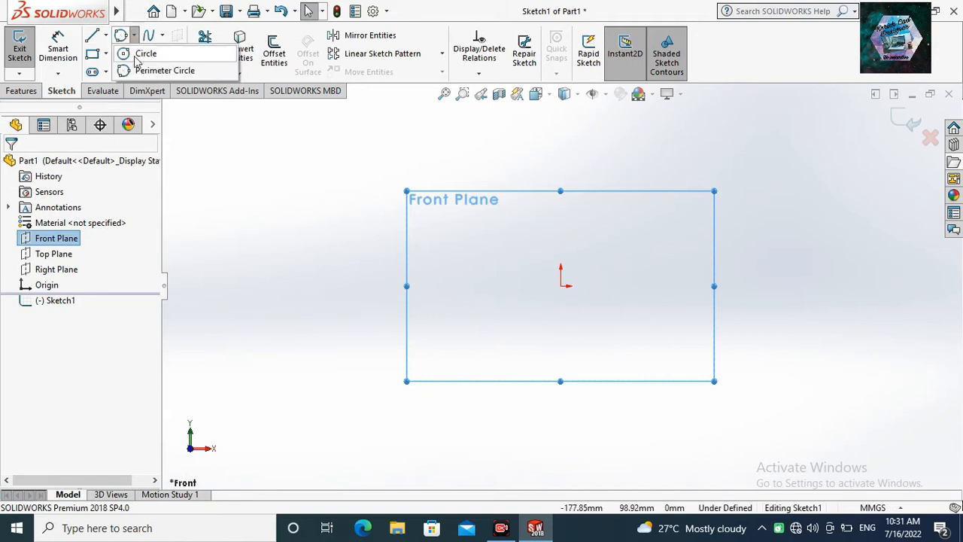
pyautogui.click(561, 286)
pyautogui.click(562, 344)
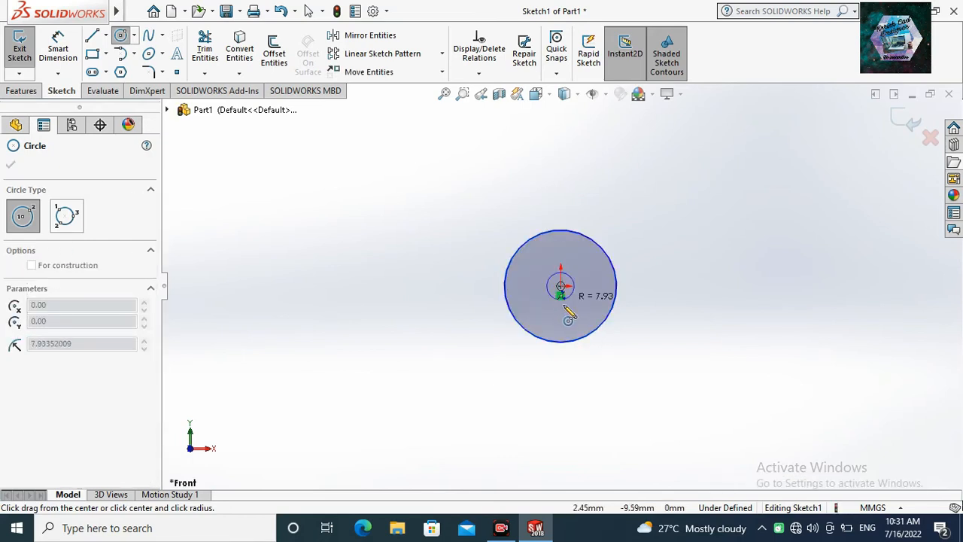
pyautogui.click(560, 285)
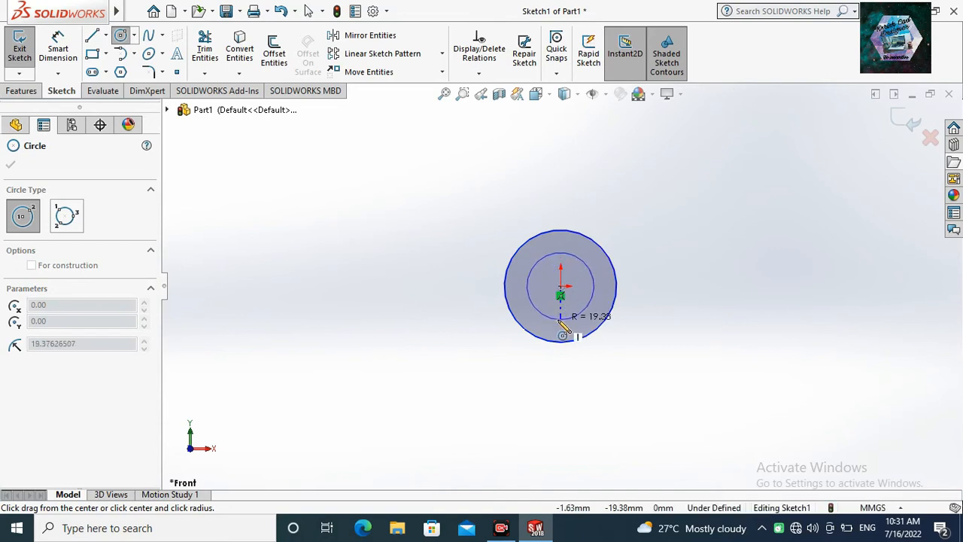
pyautogui.click(557, 320)
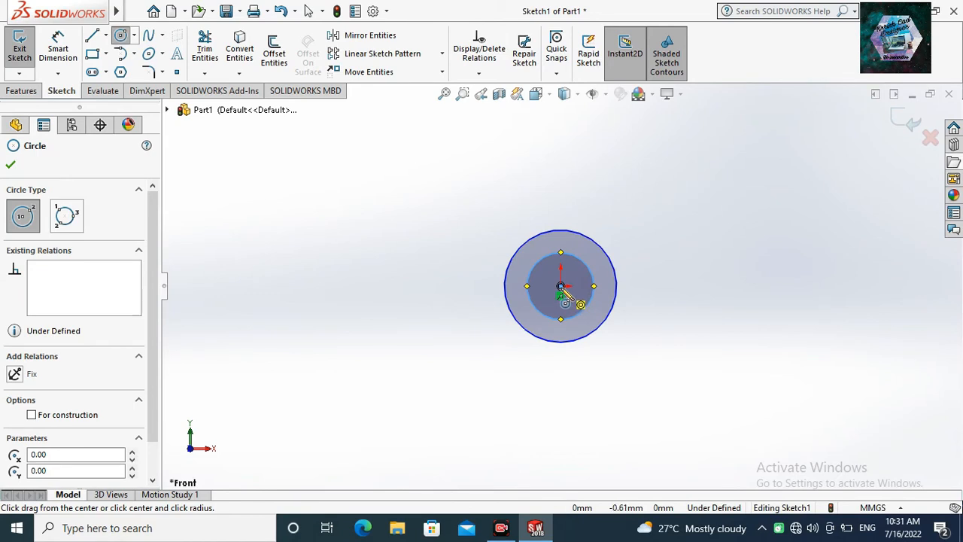
pyautogui.click(561, 287)
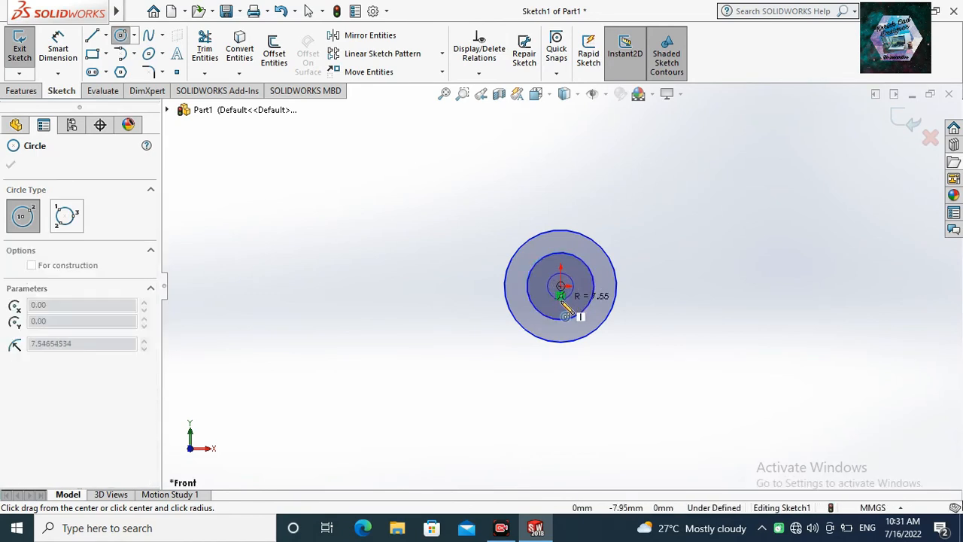
pyautogui.click(565, 316)
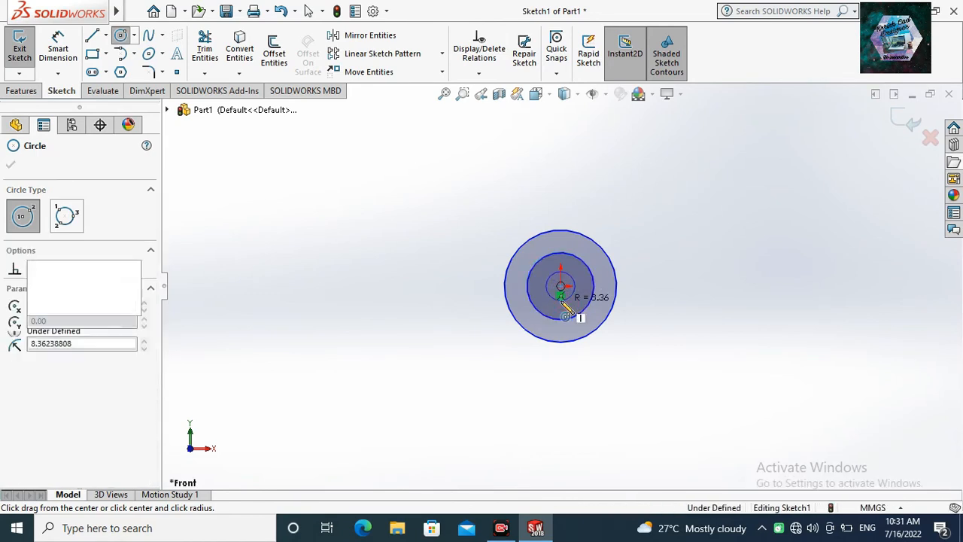
# Draw two side-by-side circles about 95 mm above the origin, with radii of about 16 mm and 19 mm.
pyautogui.click(510, 123)
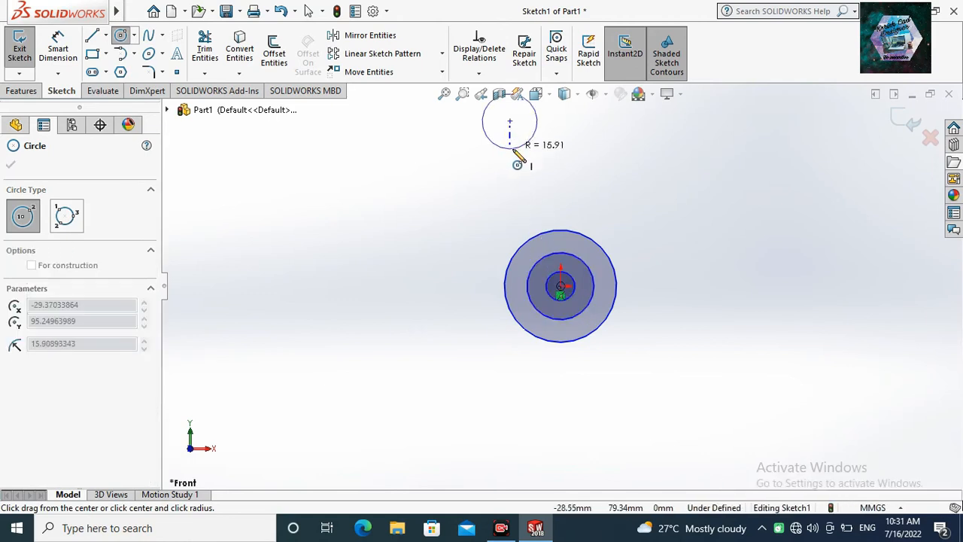
pyautogui.click(598, 136)
pyautogui.click(616, 122)
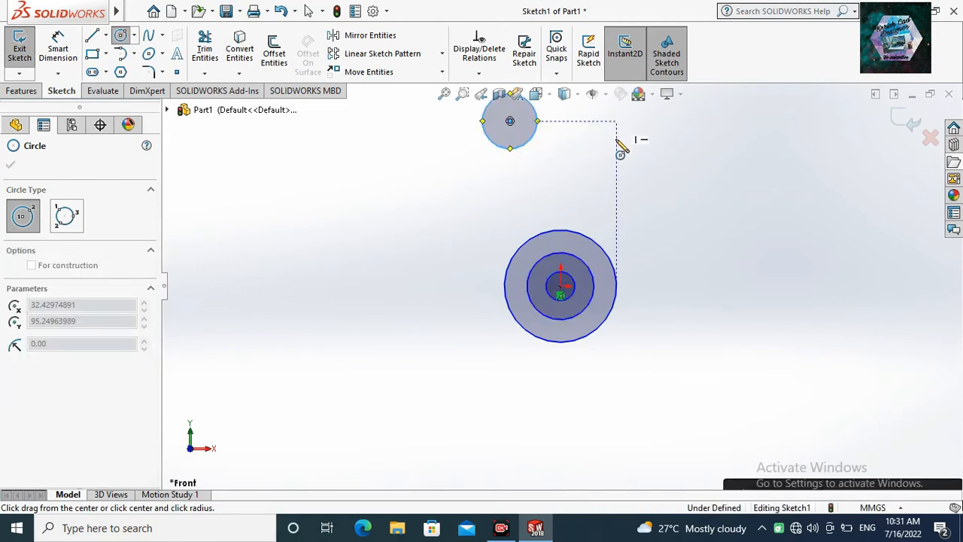
pyautogui.click(617, 151)
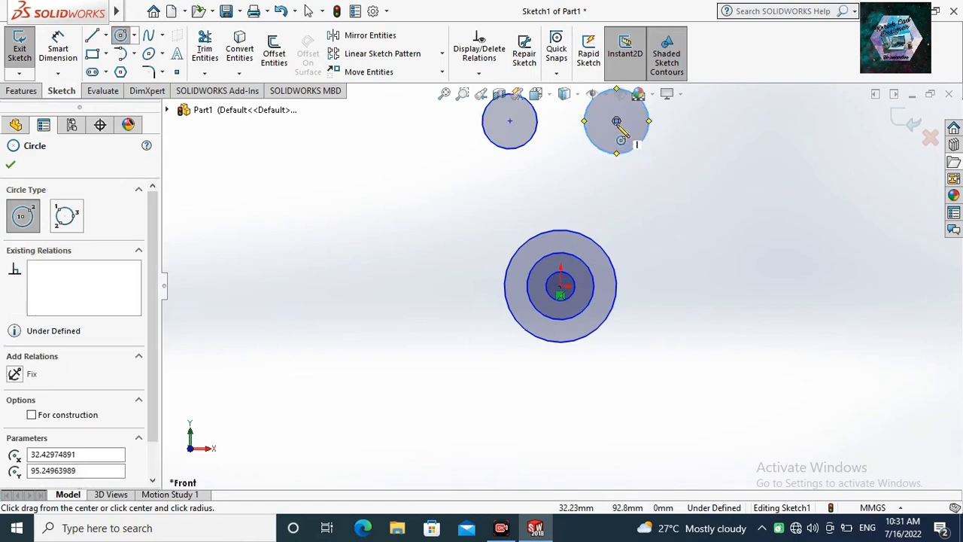
# Add a smaller concentric circle inside each of the two upper circles, about 9 to 10 mm in radius.
pyautogui.click(616, 121)
pyautogui.click(617, 140)
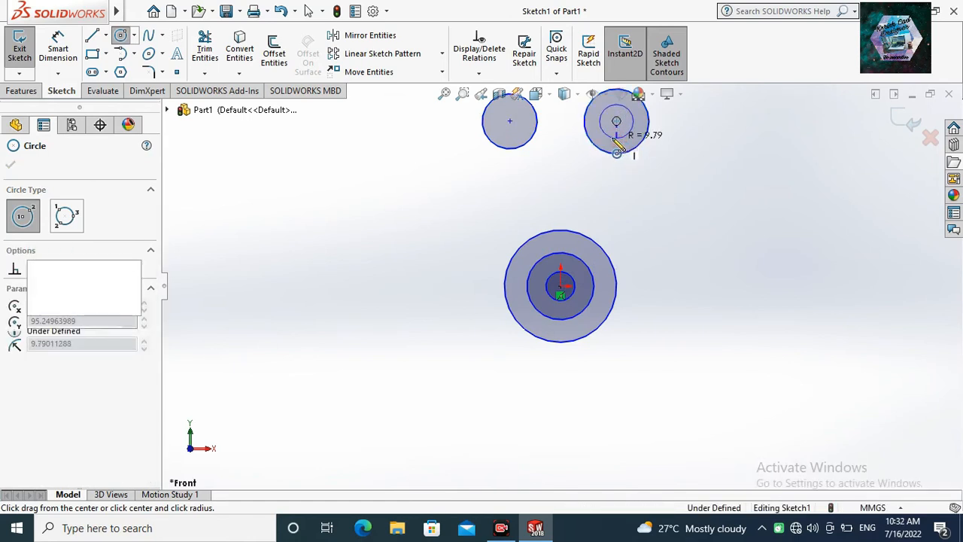
pyautogui.click(510, 121)
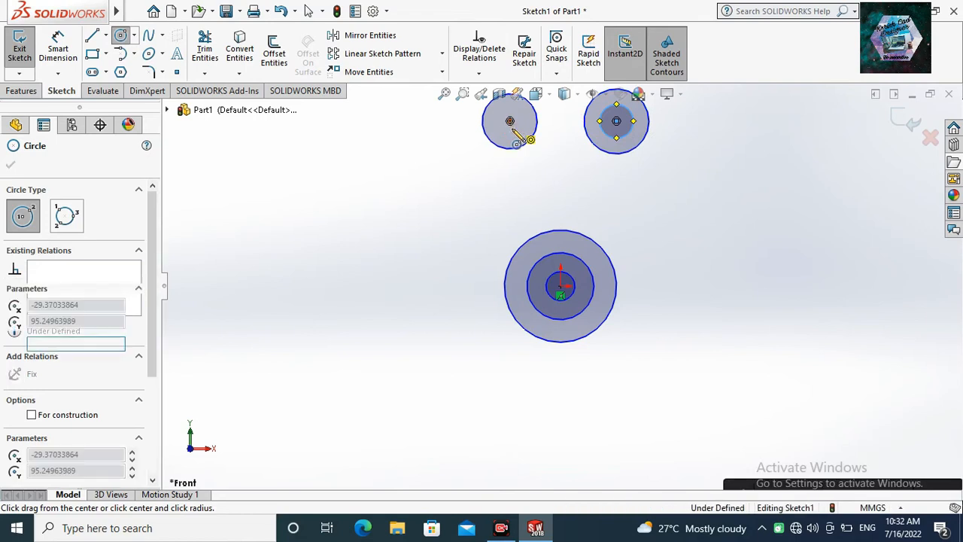
pyautogui.click(516, 135)
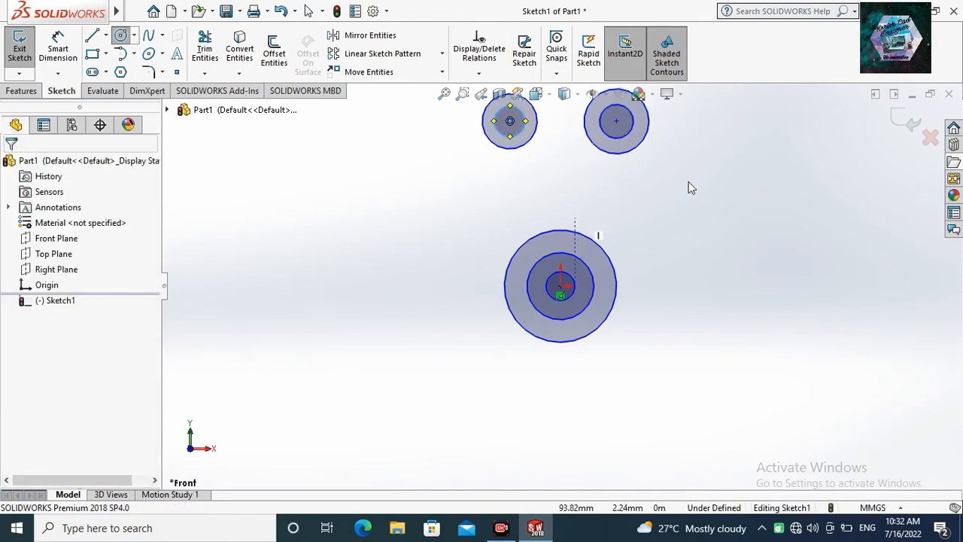
pyautogui.press('Escape')
pyautogui.press('Escape')
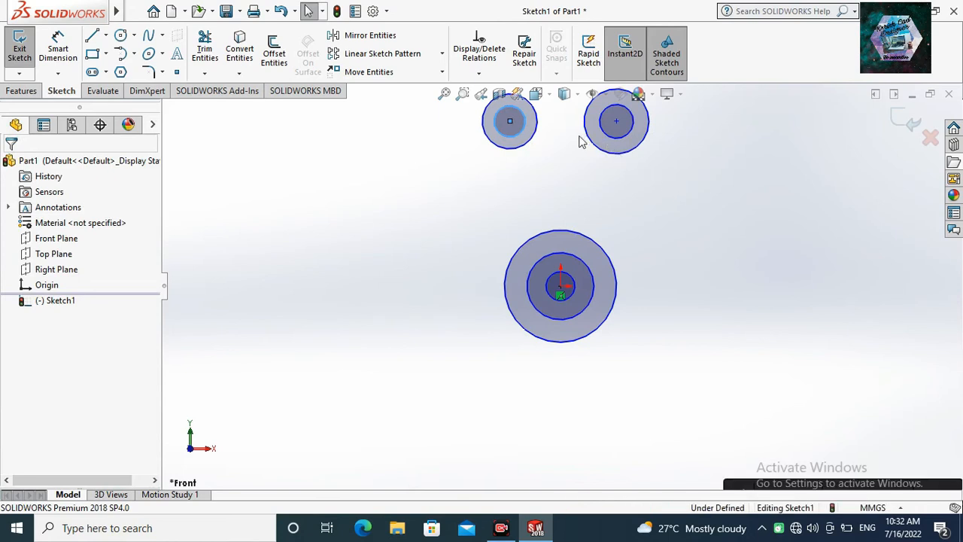
# Apply an Equal relation between the inner circles of the two upper pairs.
pyautogui.moveTo(668, 135); pyautogui.dragTo(523, 194)
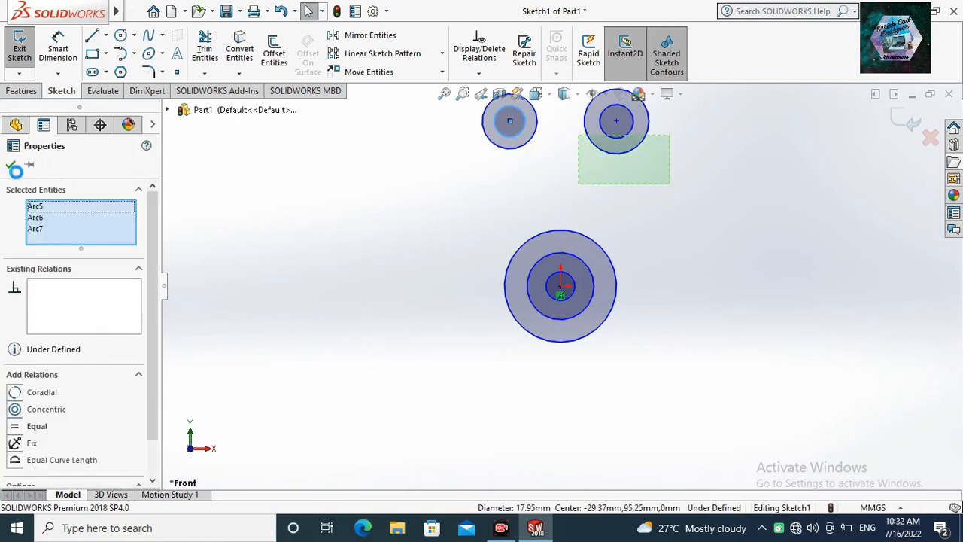
pyautogui.click(12, 166)
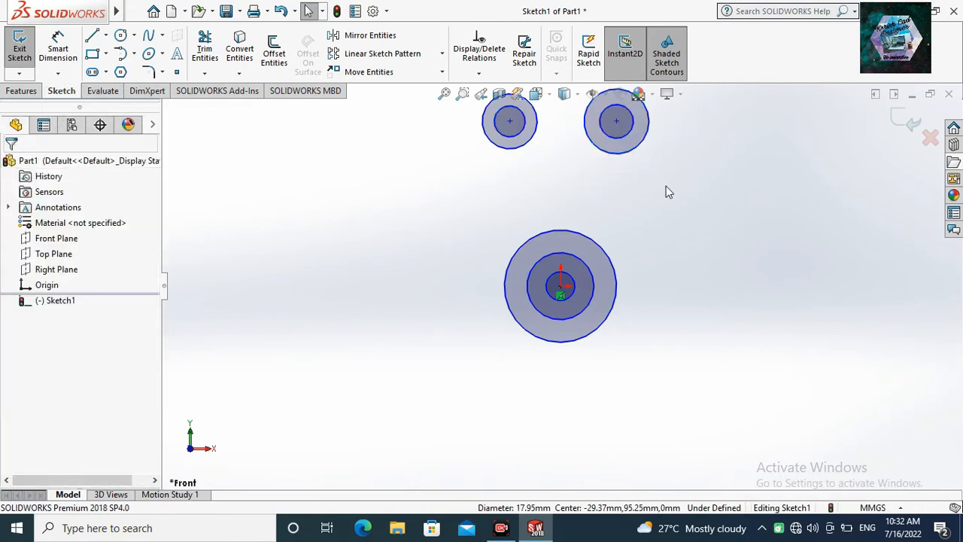
pyautogui.click(560, 301)
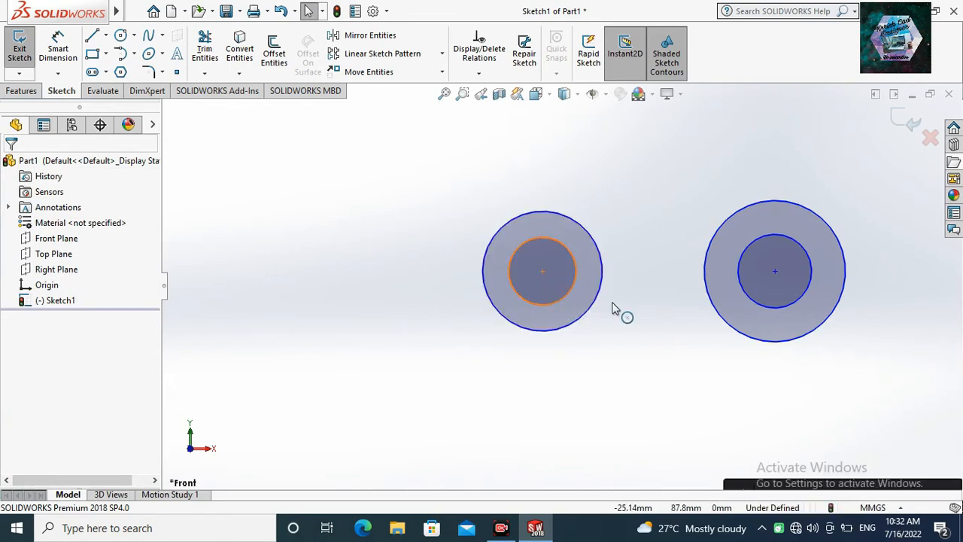
pyautogui.click(749, 299)
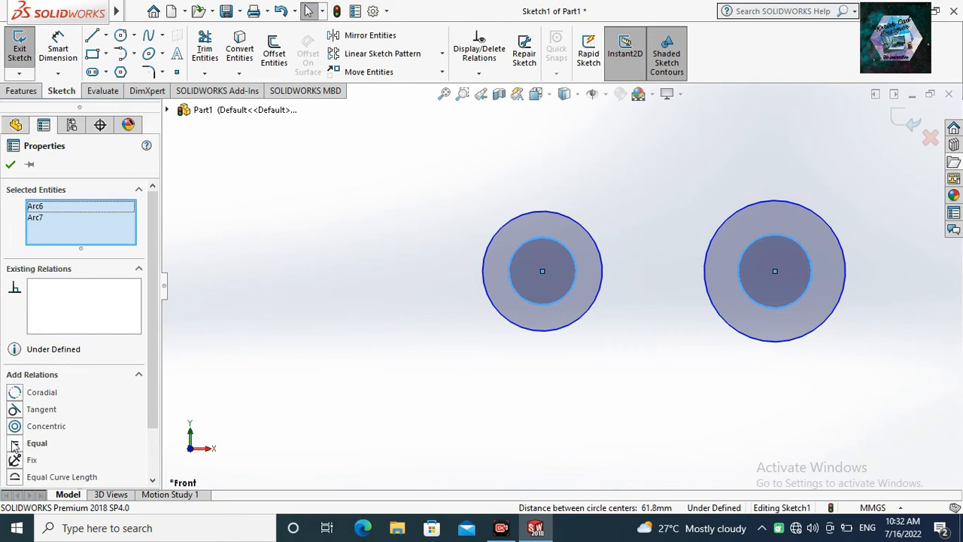
pyautogui.click(14, 443)
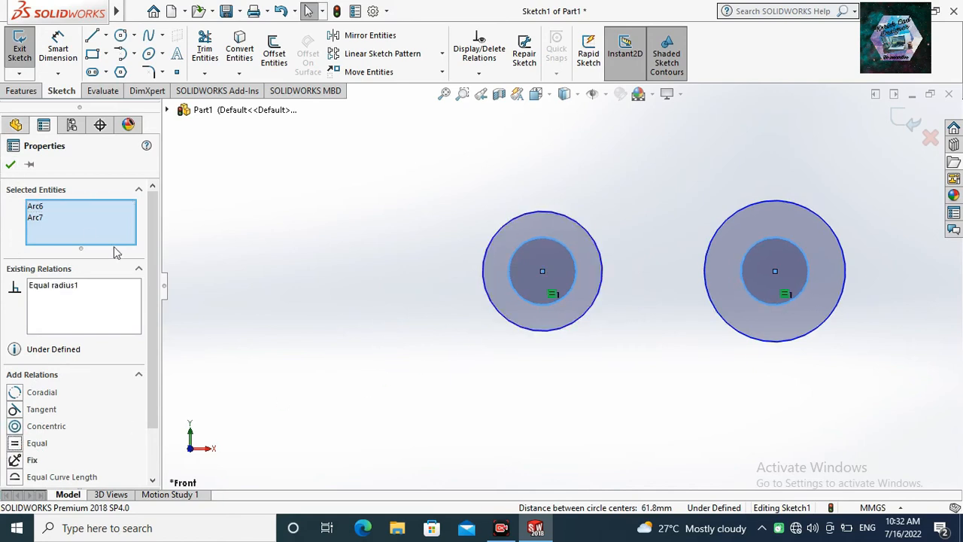
pyautogui.click(10, 164)
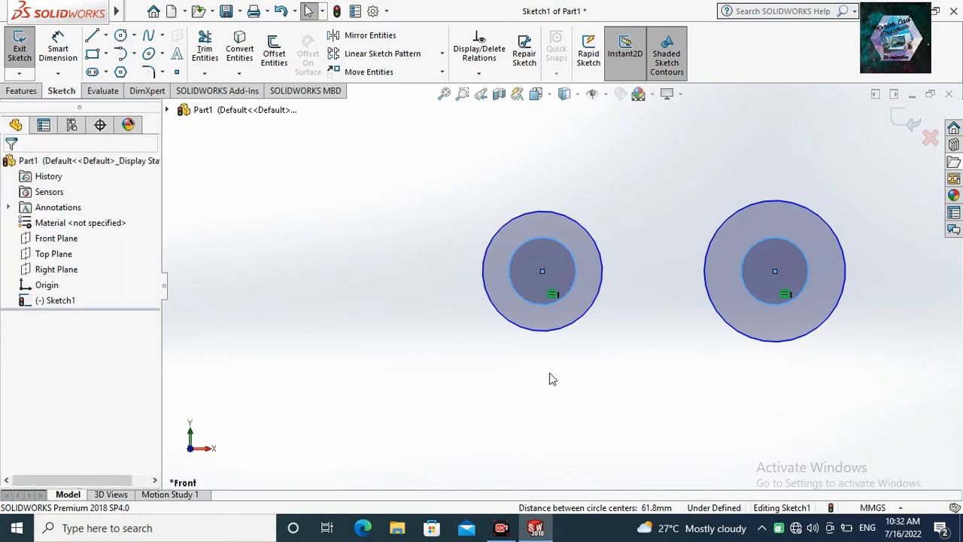
# Apply an Equal relation between the outer circles of the two upper pairs.
pyautogui.click(563, 328)
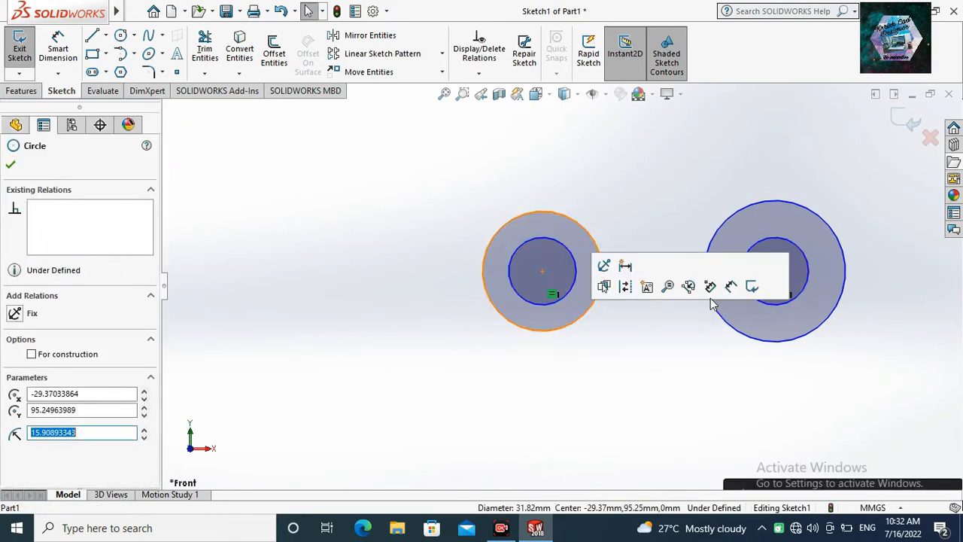
pyautogui.click(725, 327)
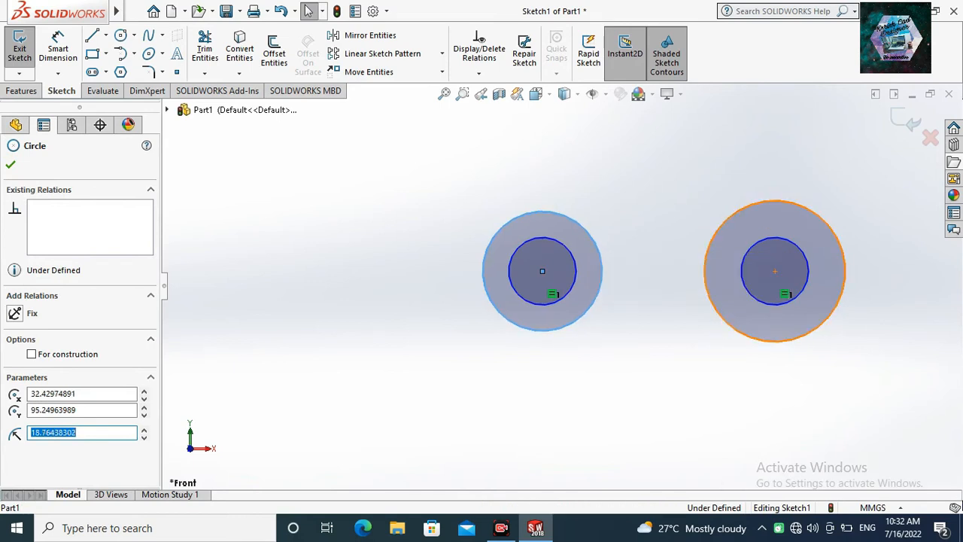
pyautogui.keyDown('ctrl'); pyautogui.click(586, 326); pyautogui.keyUp('ctrl')
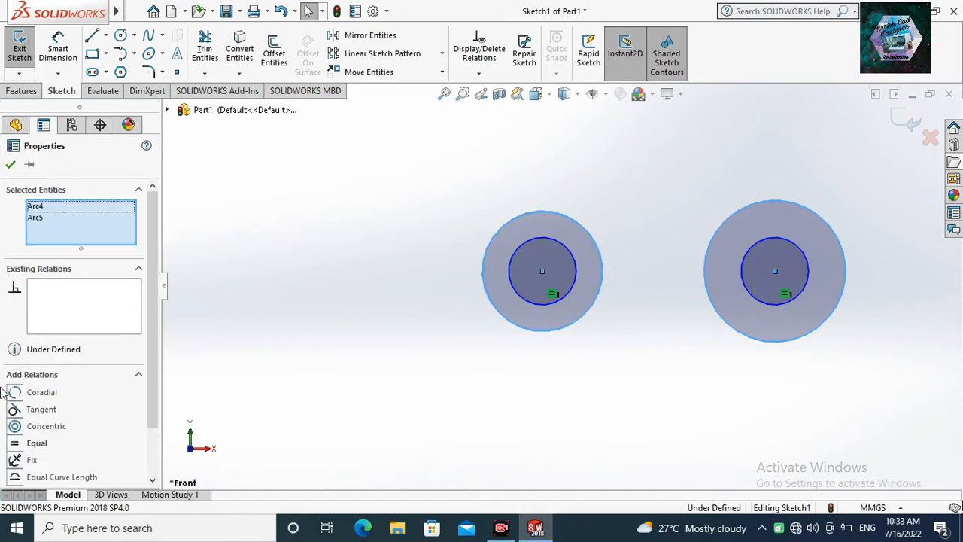
pyautogui.click(20, 443)
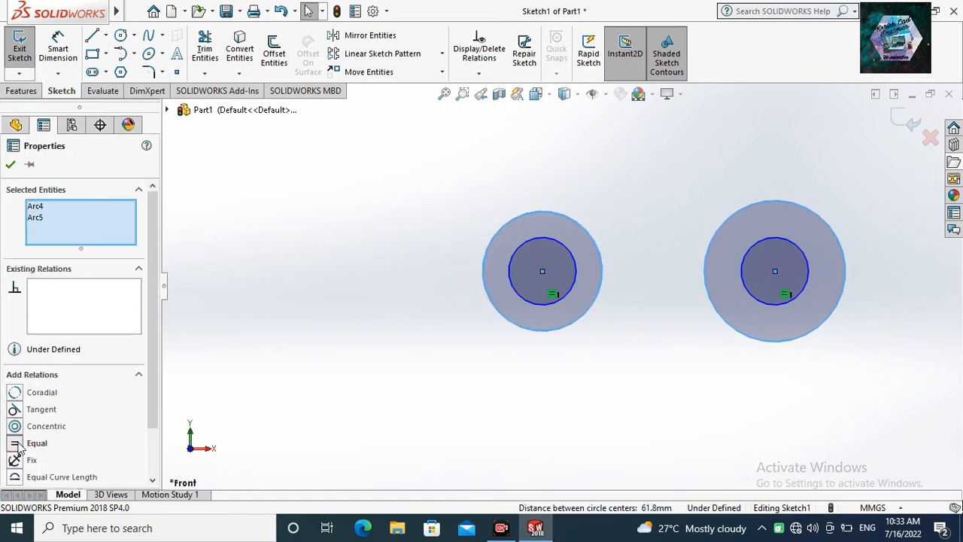
pyautogui.scroll(-2, 519, 307)
pyautogui.scroll(3, 516, 306)
pyautogui.scroll(2, 515, 309)
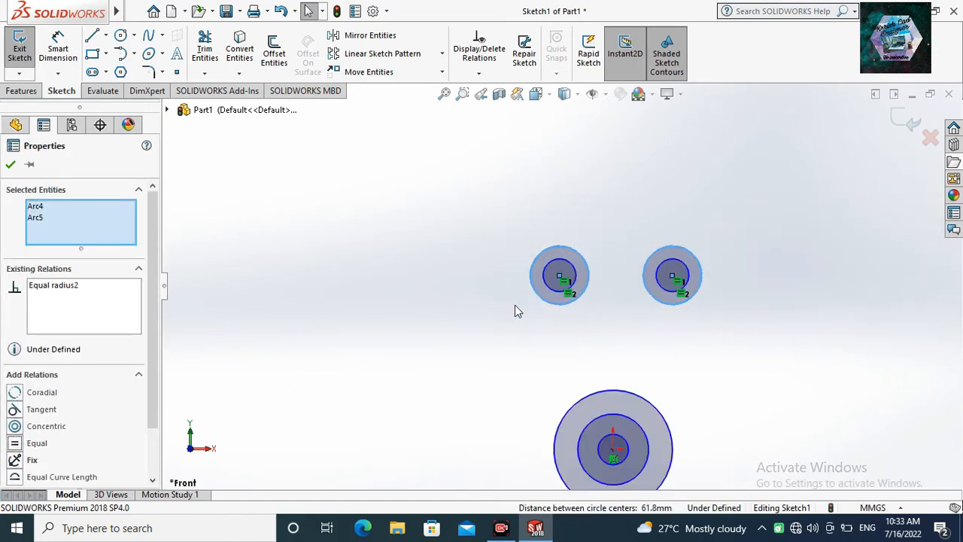
pyautogui.click(10, 166)
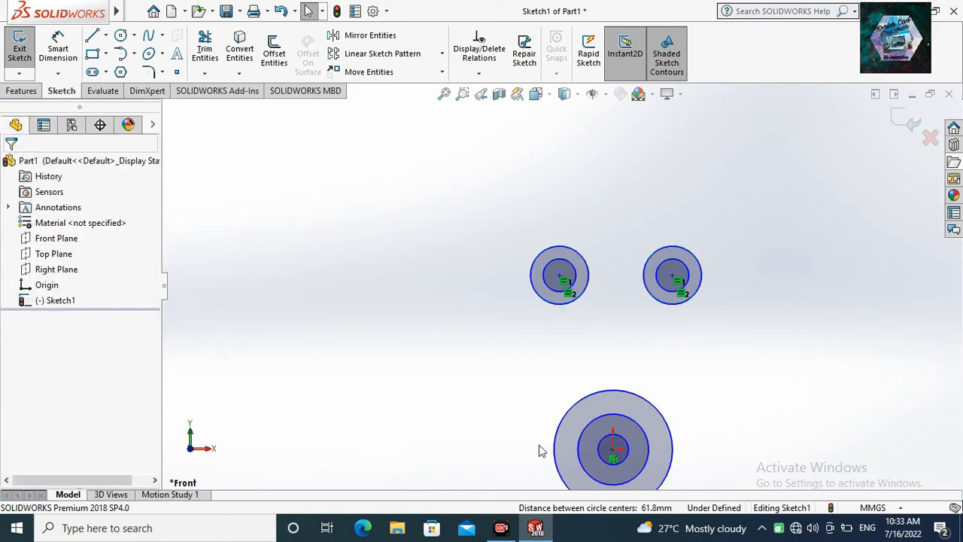
# Dimension the outermost circle at the origin with a diameter of 60 mm.
pyautogui.click(51, 59)
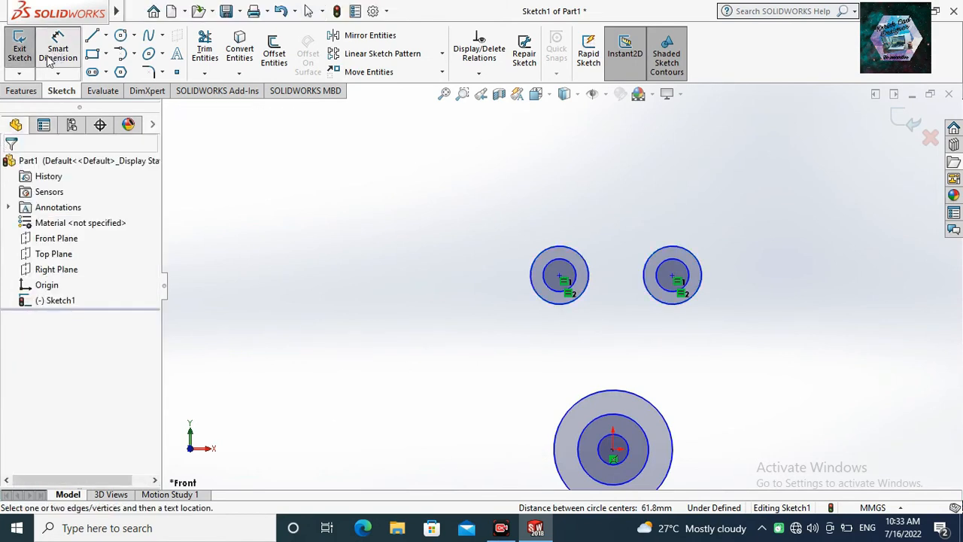
pyautogui.scroll(-1, 624, 374)
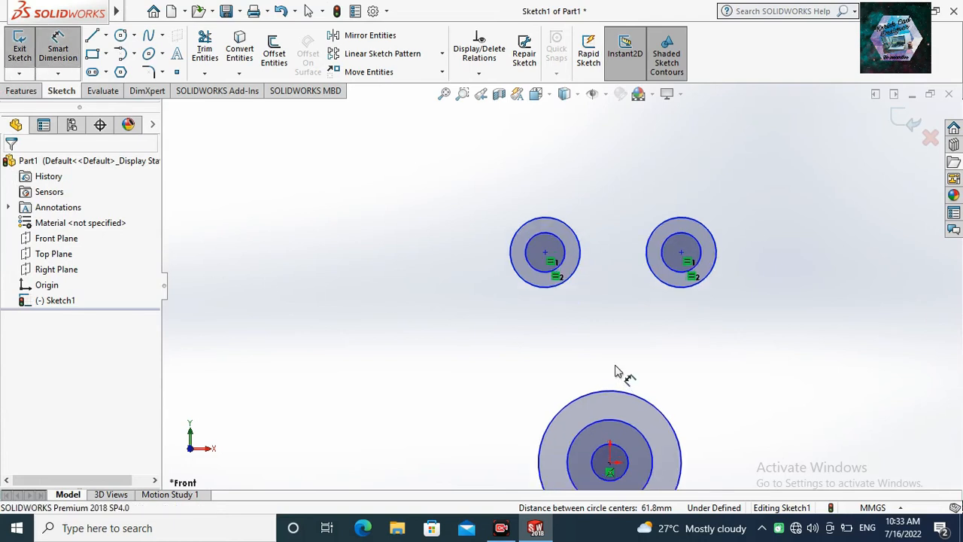
pyautogui.scroll(2, 631, 410)
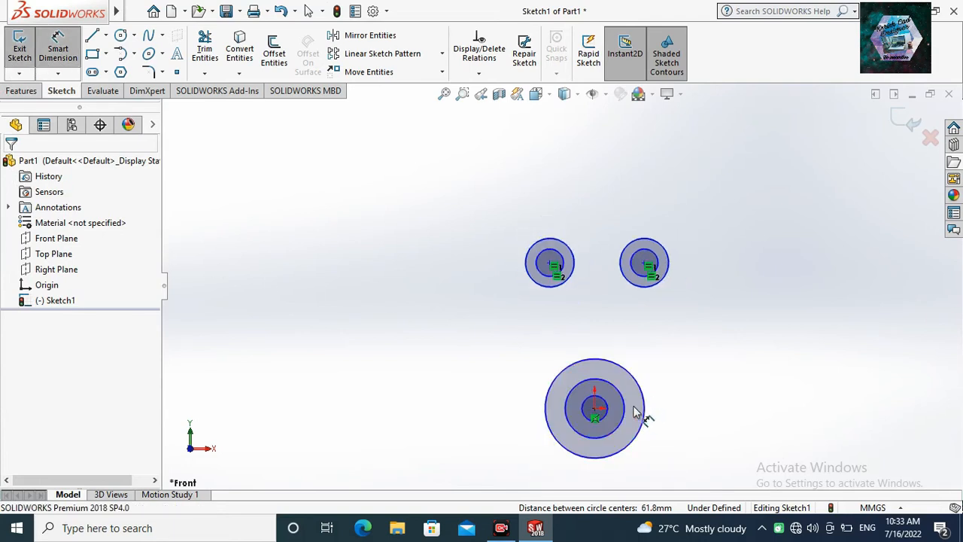
pyautogui.click(640, 409)
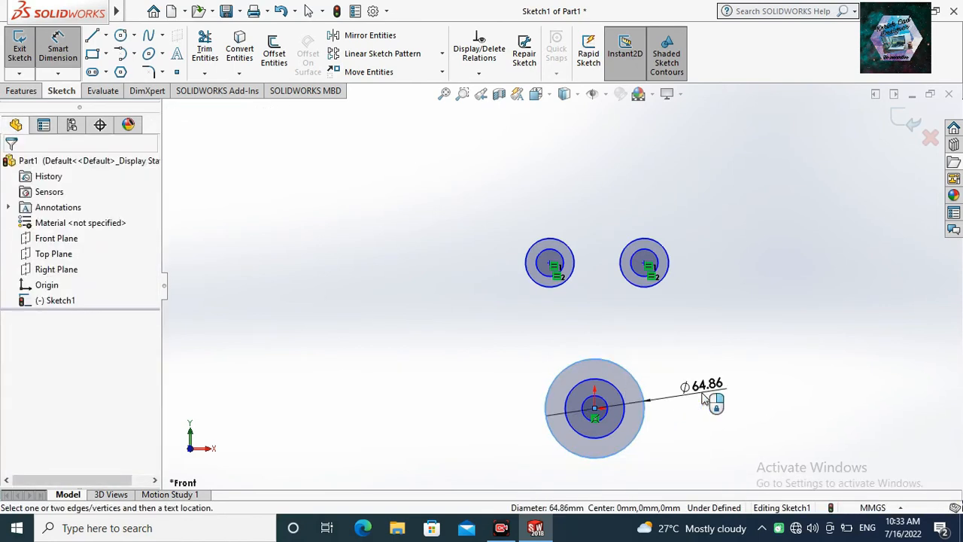
pyautogui.click(703, 398)
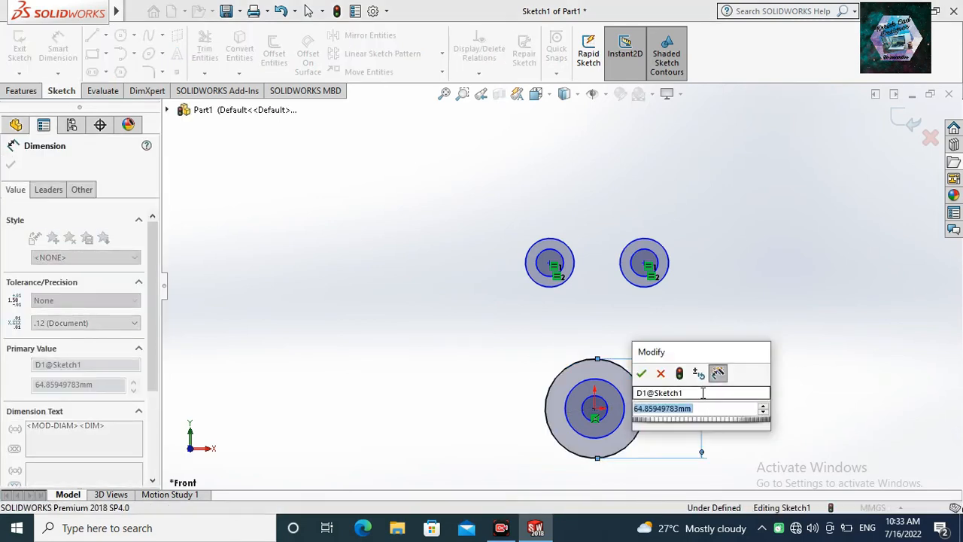
pyautogui.write('60')
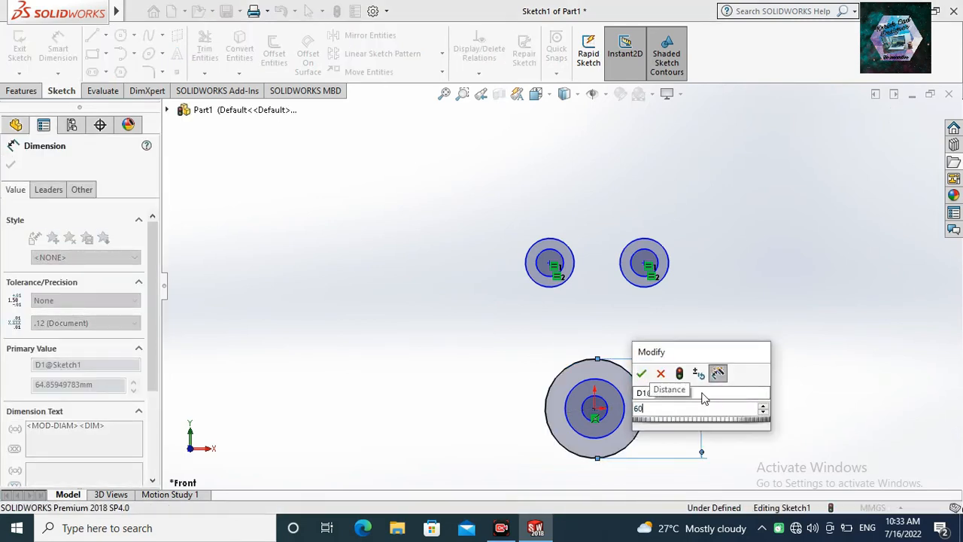
pyautogui.press('Return')
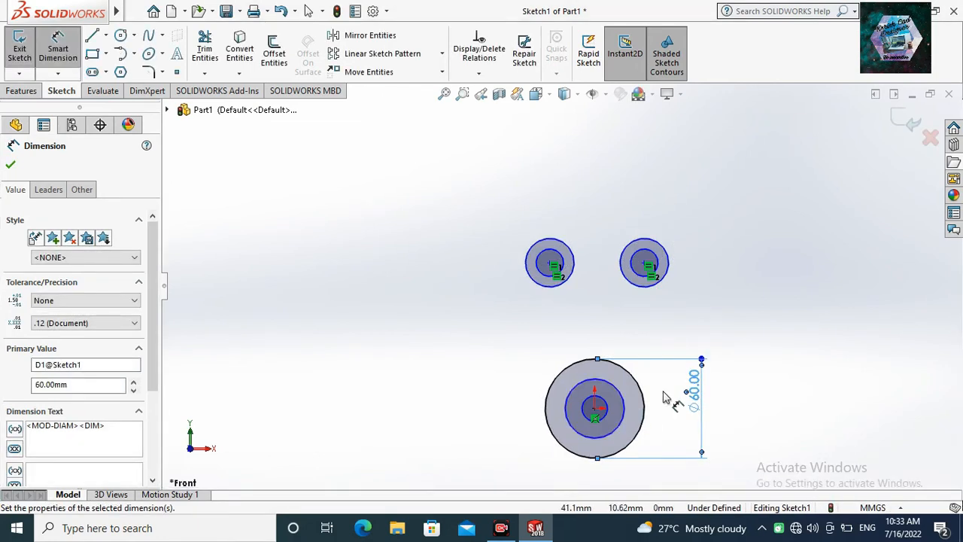
# Dimension the middle concentric circle at the origin with a diameter of 44 mm.
pyautogui.click(621, 426)
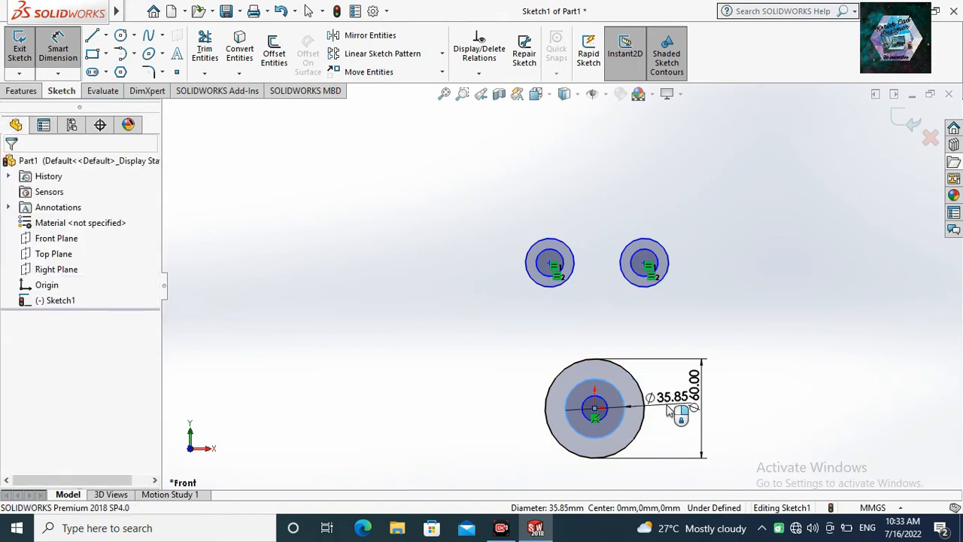
pyautogui.click(670, 410)
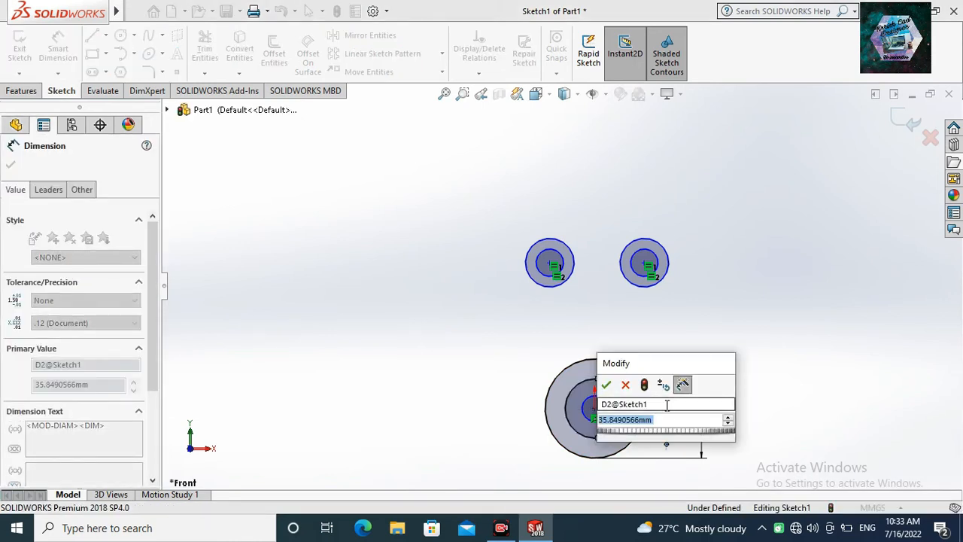
pyautogui.write('40')
pyautogui.press('Return')
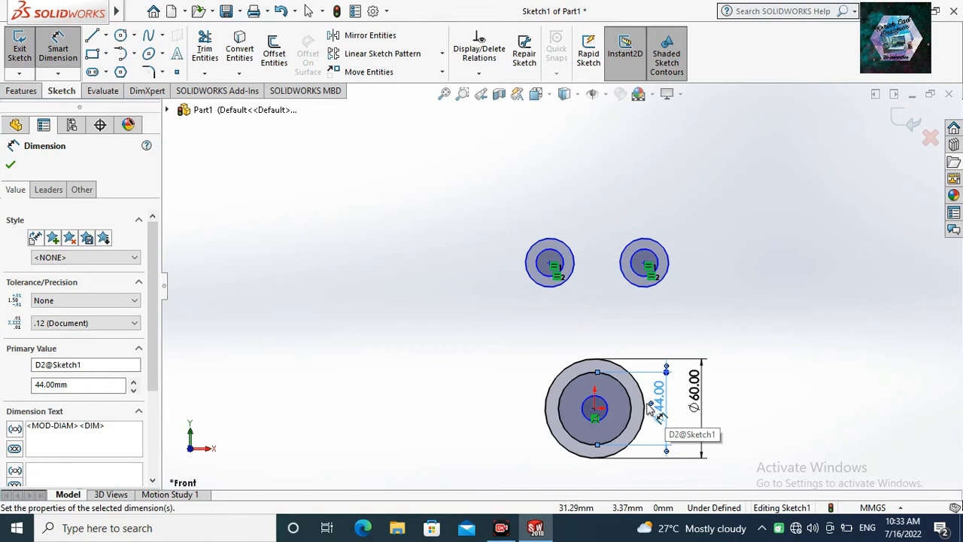
# Dimension the innermost circle at the origin with a diameter of 26 mm and end dimensioning.
pyautogui.click(607, 413)
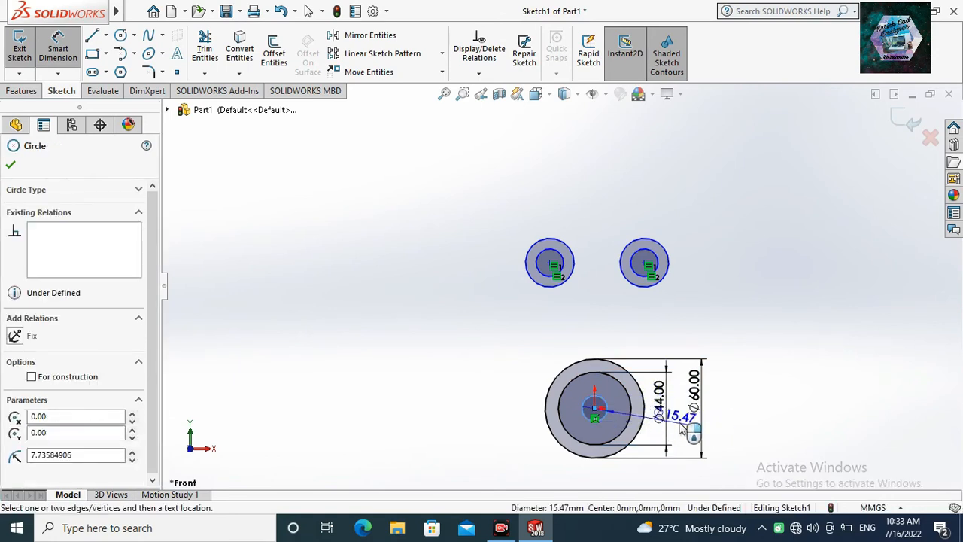
pyautogui.click(681, 413)
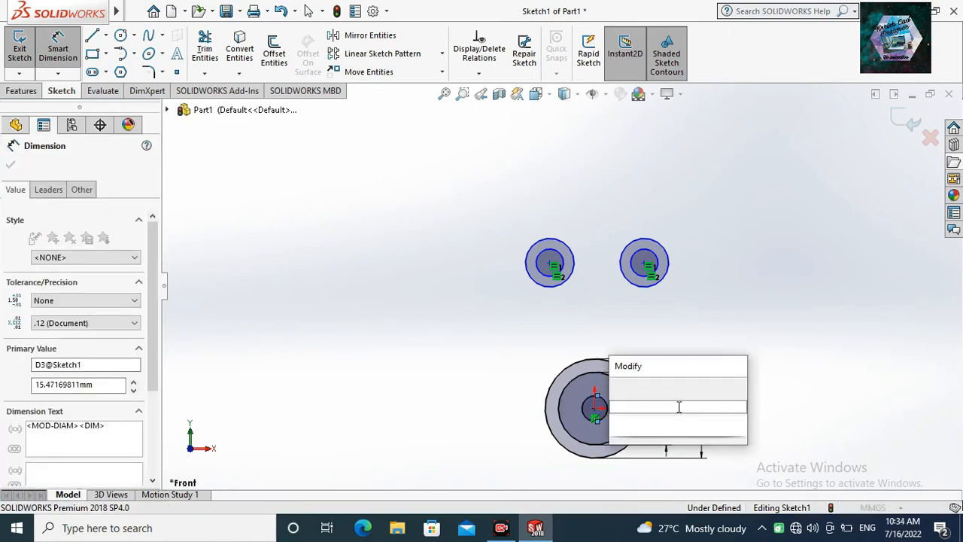
pyautogui.write('26')
pyautogui.press('Return')
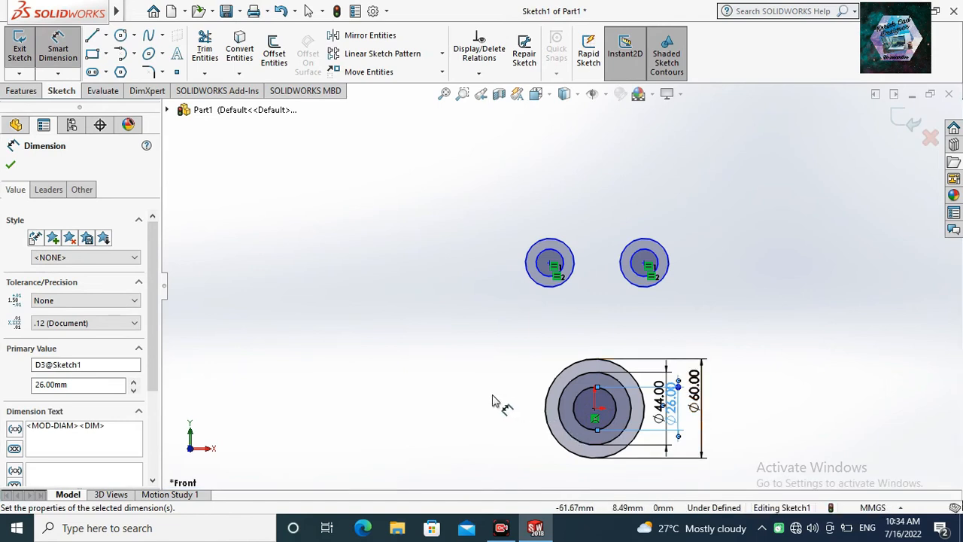
pyautogui.press('Escape')
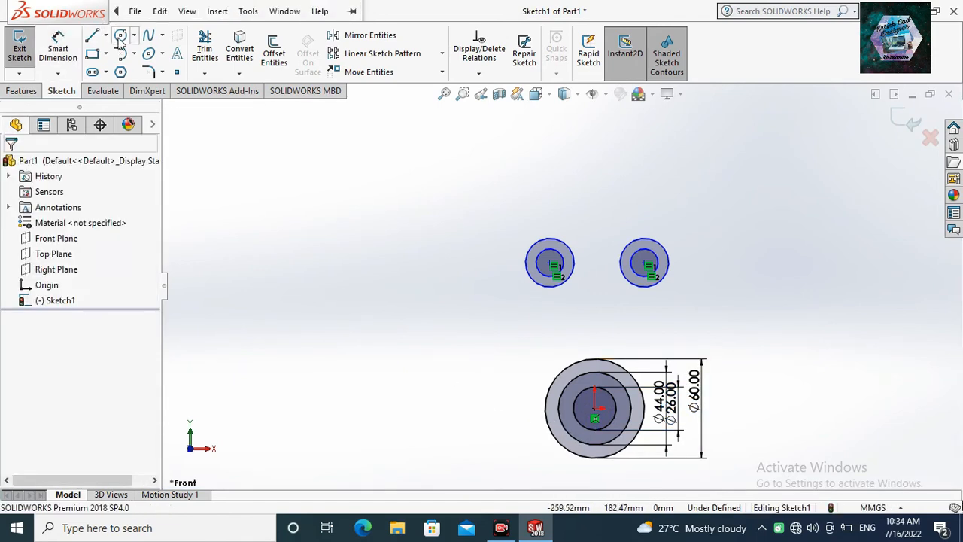
# Draw a small circle about 4.6 mm in radius, centred on the top quadrant point of the 44 mm circle at the origin.
pyautogui.click(120, 37)
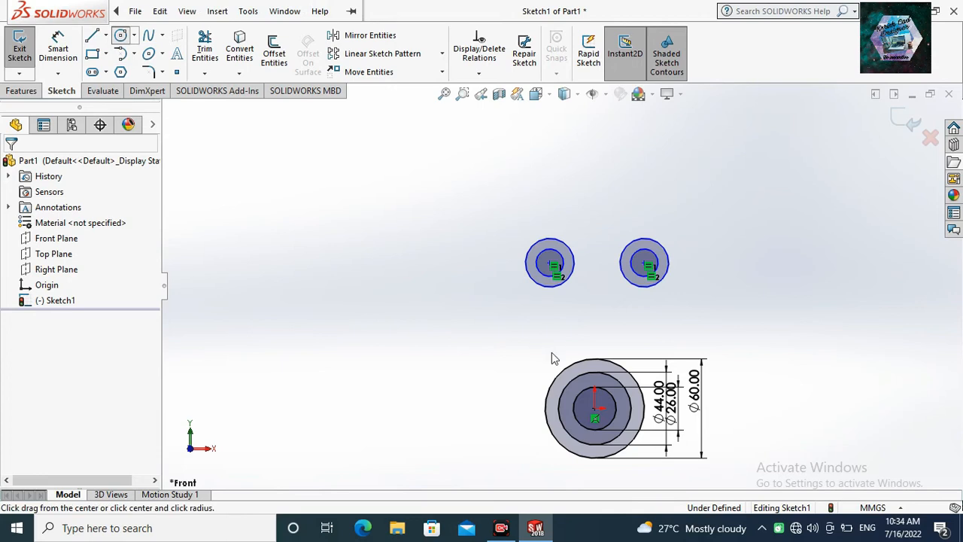
pyautogui.click(595, 372)
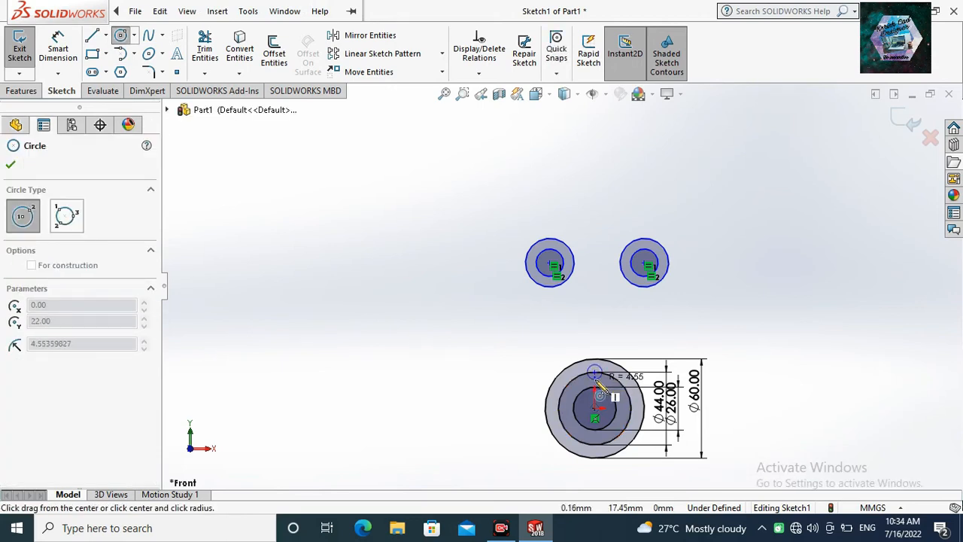
pyautogui.click(599, 381)
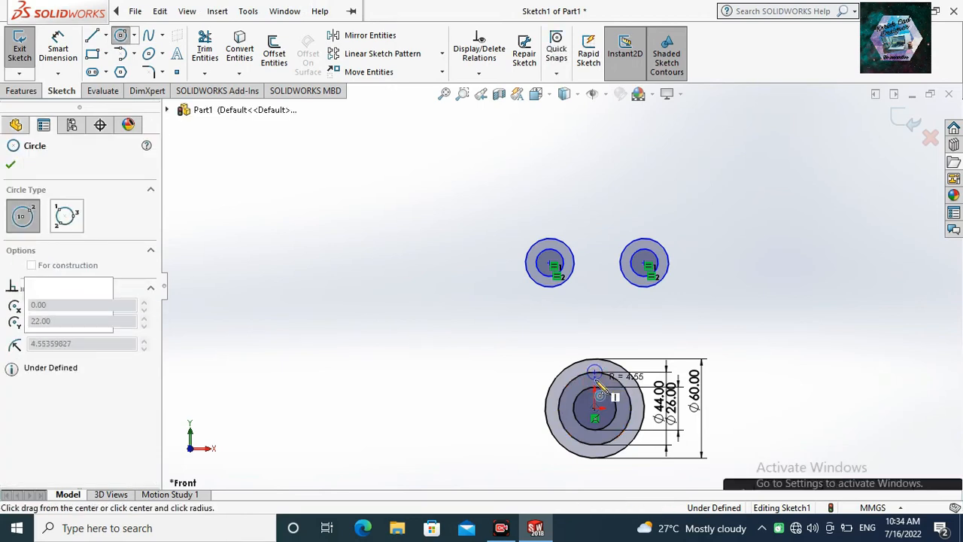
# Dimension the small circle on the 44 mm circle with a diameter of 10 mm.
pyautogui.click(63, 57)
pyautogui.scroll(-2, 608, 385)
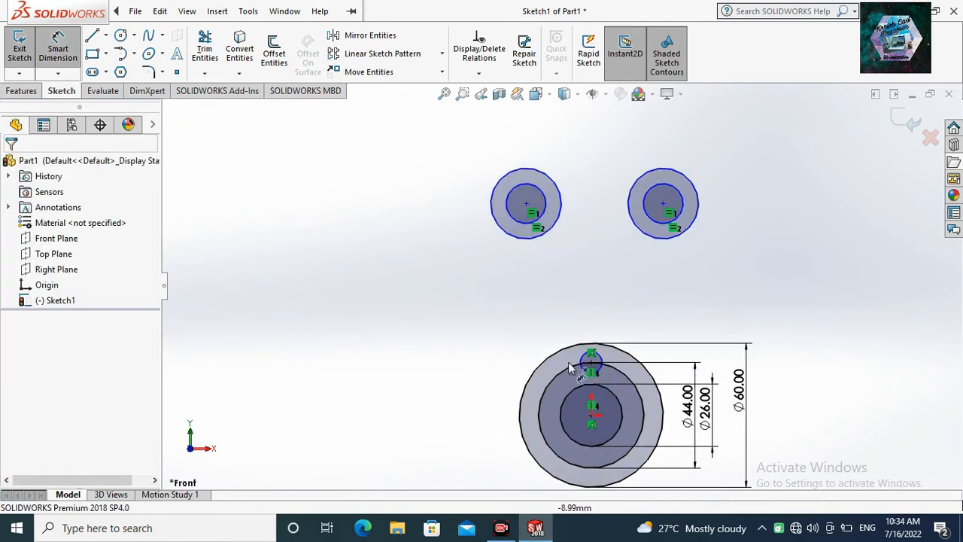
pyautogui.click(531, 335)
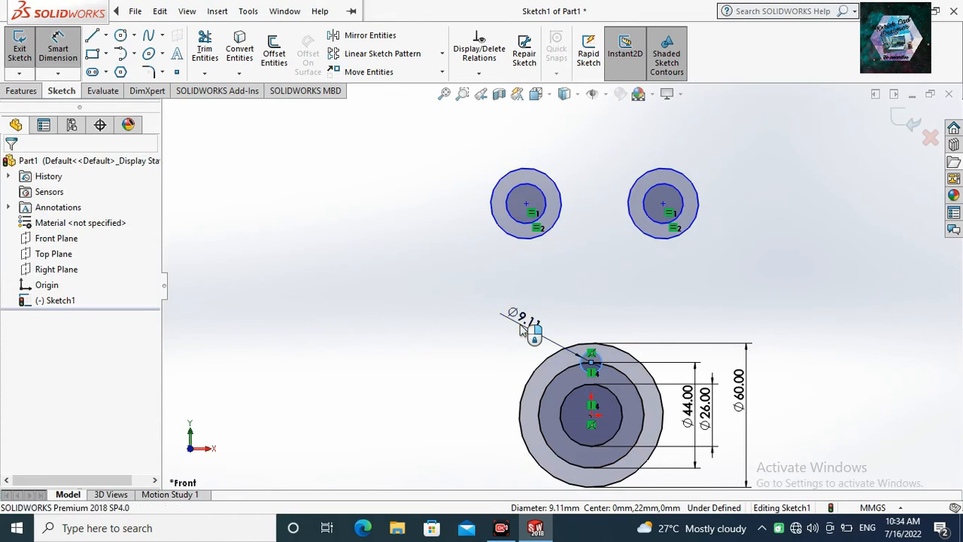
pyautogui.click(521, 330)
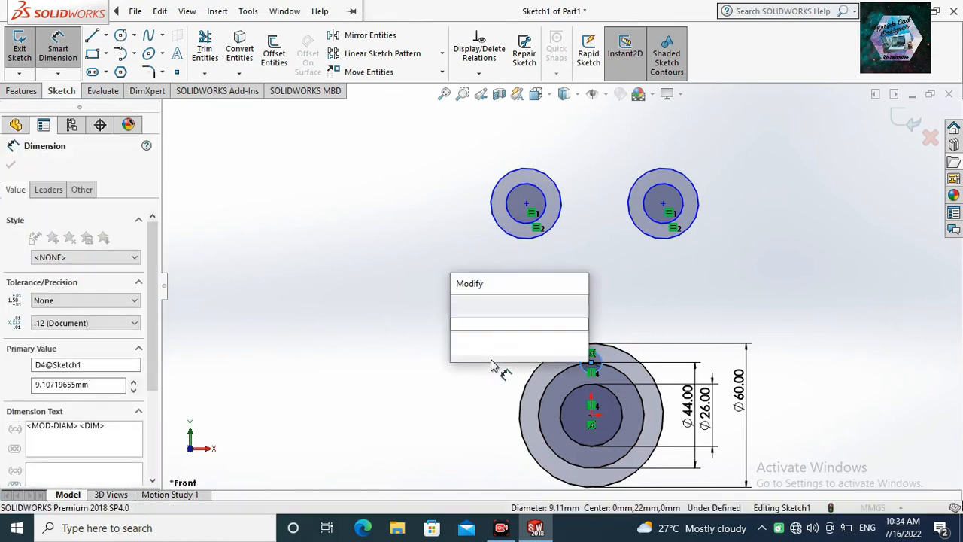
pyautogui.write('8')
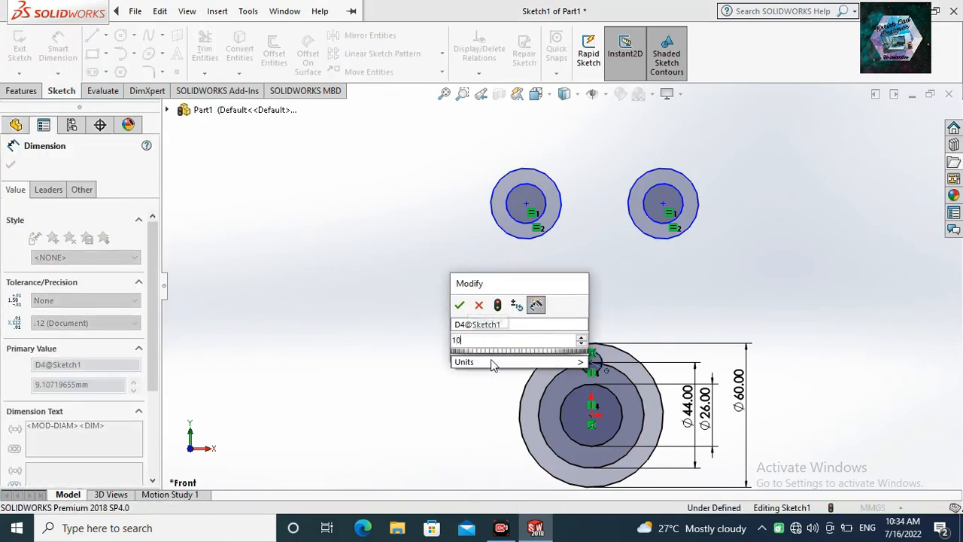
pyautogui.press('Return')
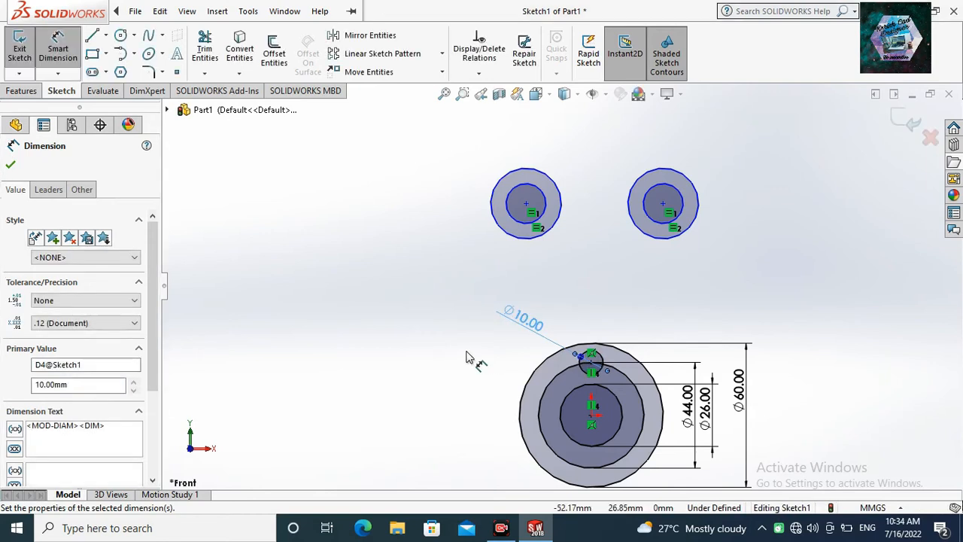
# Create a circular sketch pattern of the 10 mm circle about the origin with 6 equally spaced instances over 360 degrees.
pyautogui.click(442, 57)
pyautogui.click(425, 90)
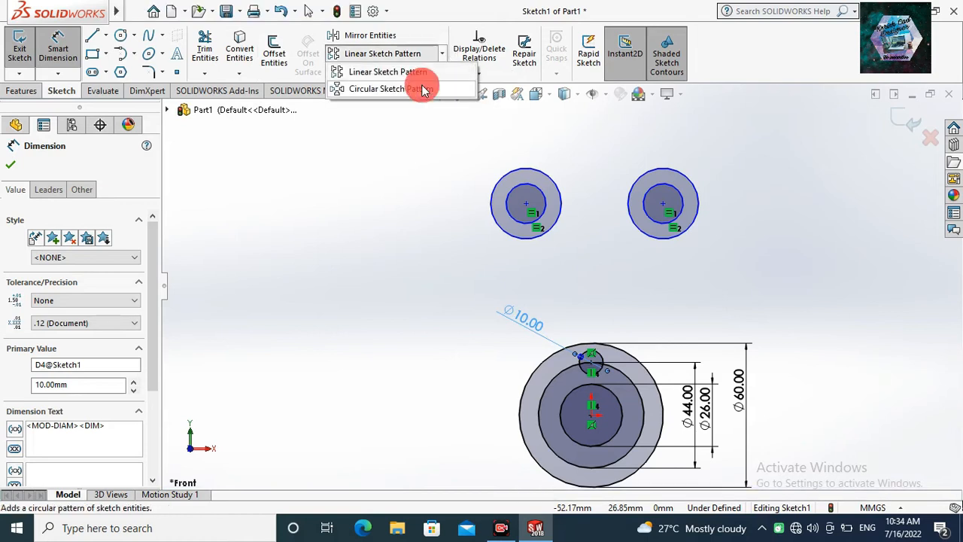
pyautogui.click(586, 374)
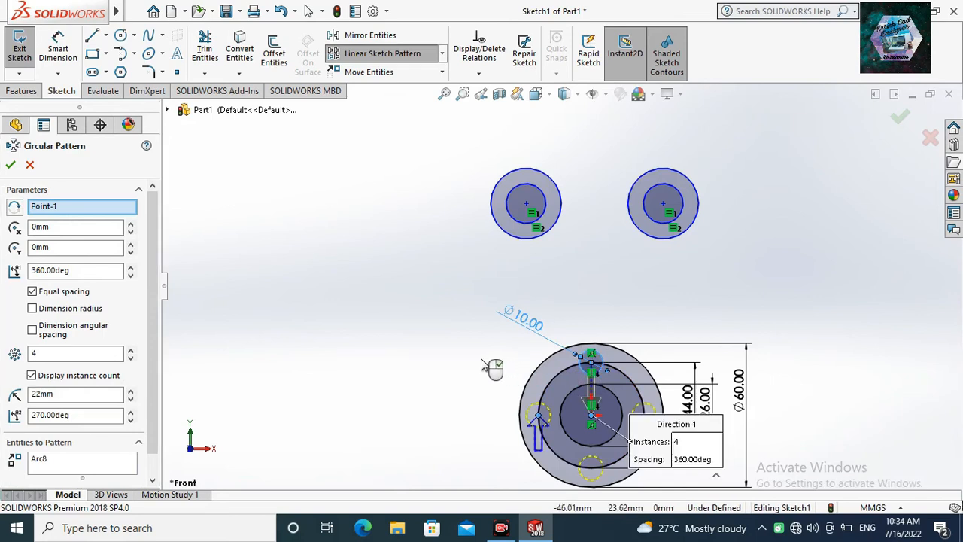
pyautogui.click(51, 352)
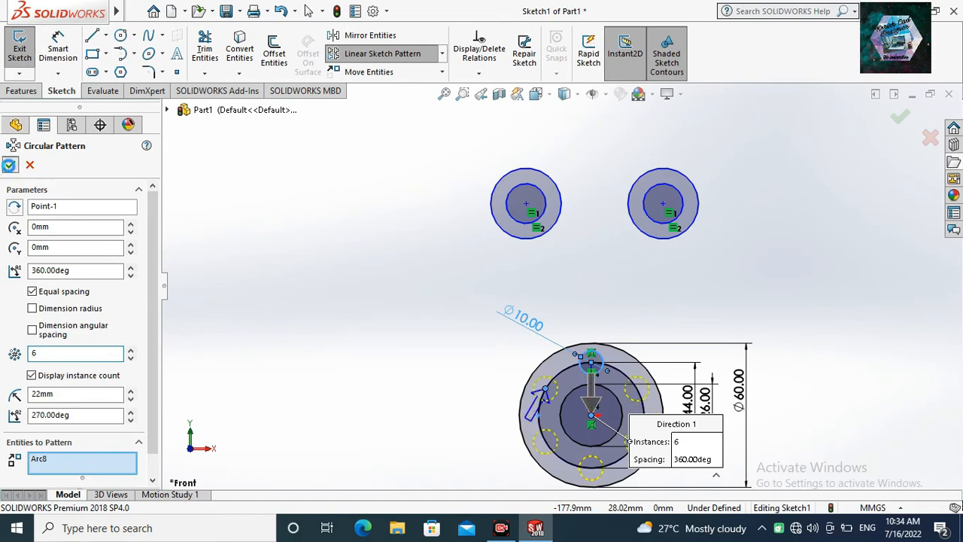
pyautogui.click(9, 165)
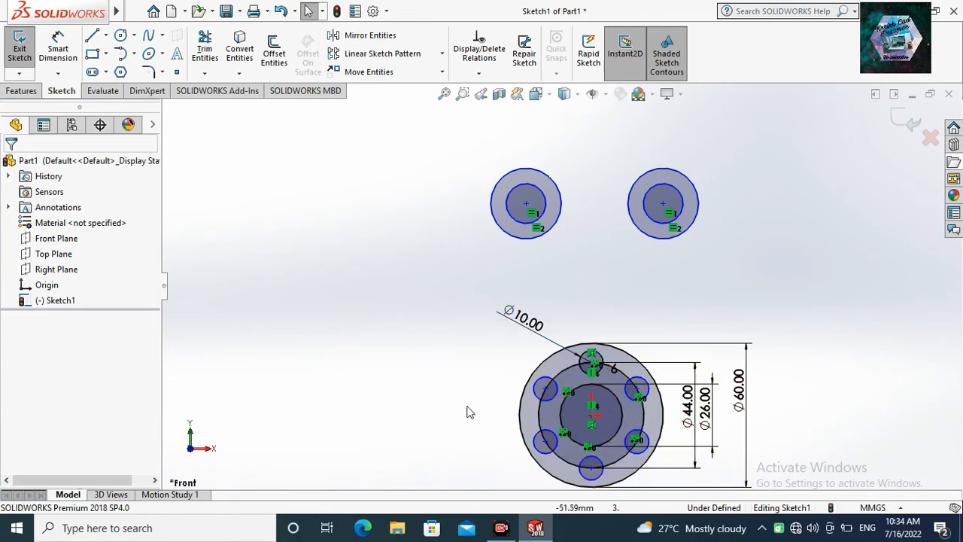
# Dimension the outer circle of the upper-left pair with a diameter of 44 mm.
pyautogui.click(58, 48)
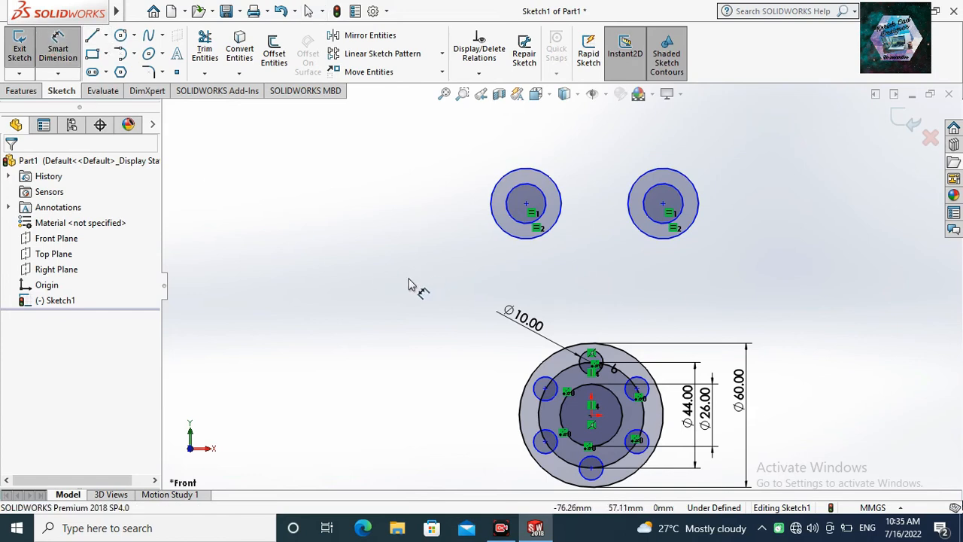
pyautogui.click(494, 219)
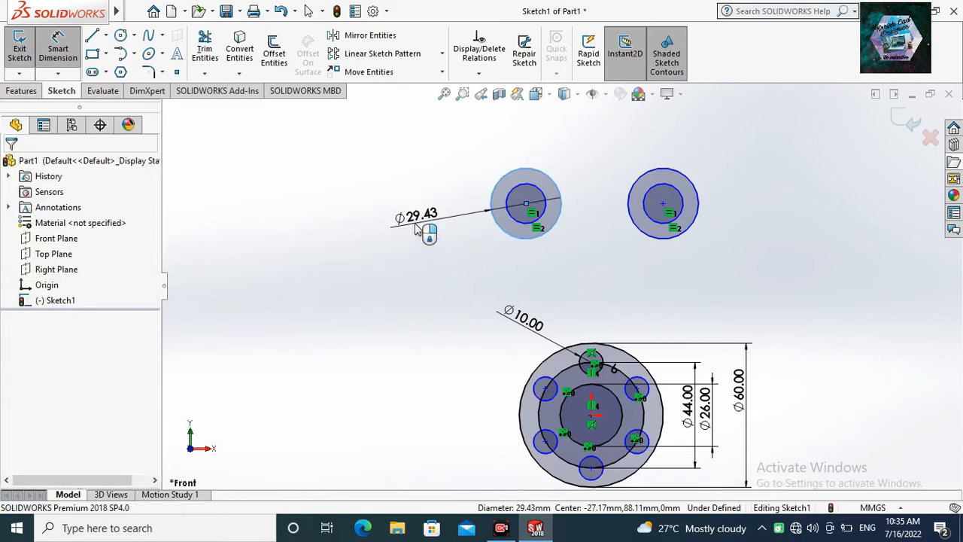
pyautogui.click(415, 230)
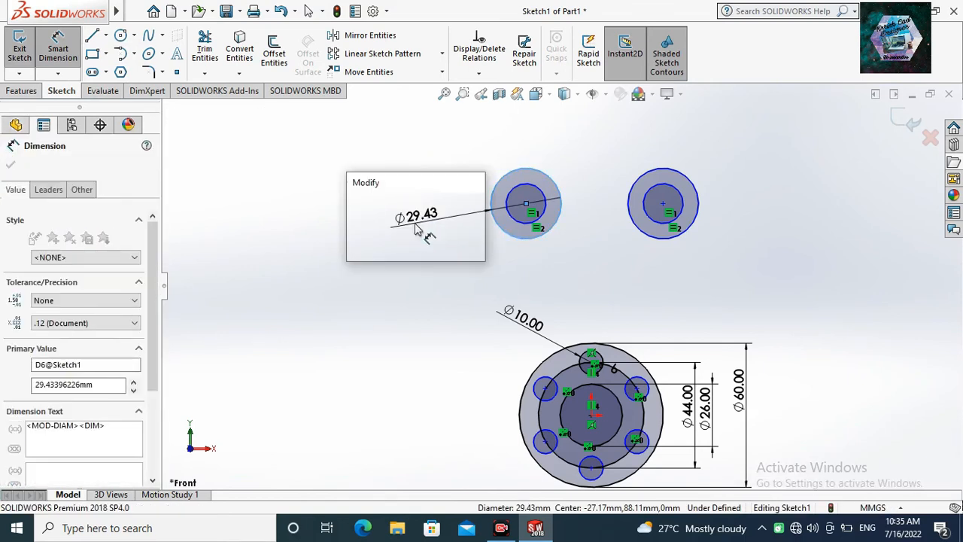
pyautogui.write('44')
pyautogui.press('Return')
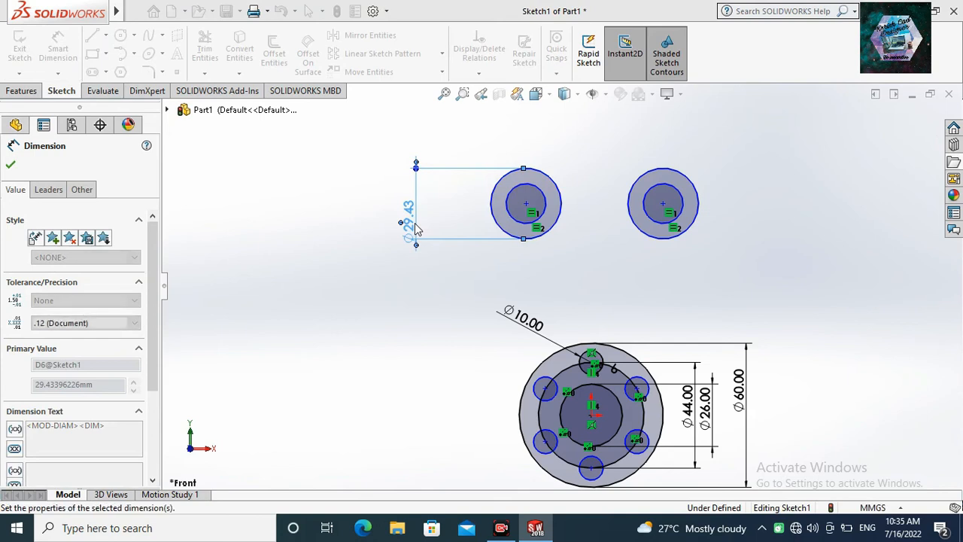
pyautogui.press('Escape')
# Dimension the inner circle of the upper-left pair with a diameter of 26 mm.
pyautogui.click(528, 224)
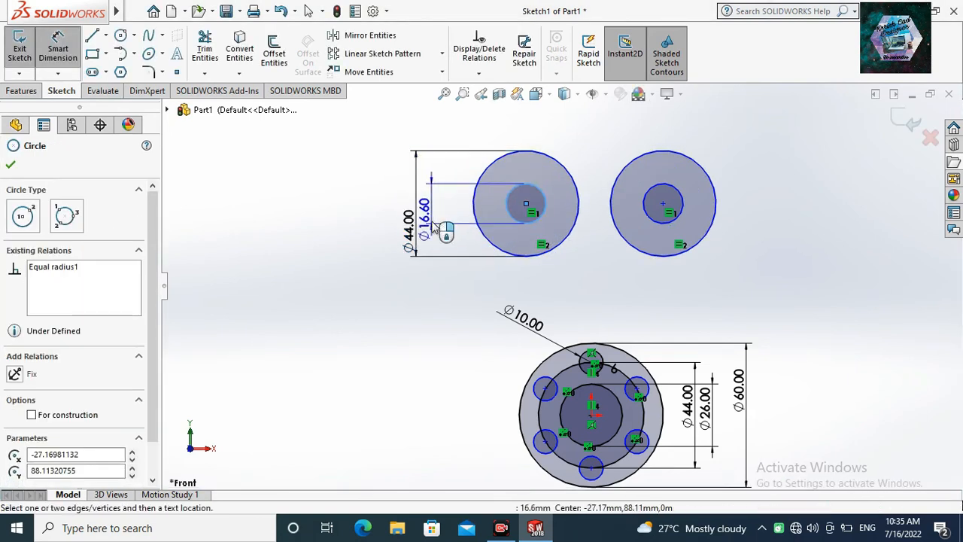
pyautogui.click(432, 218)
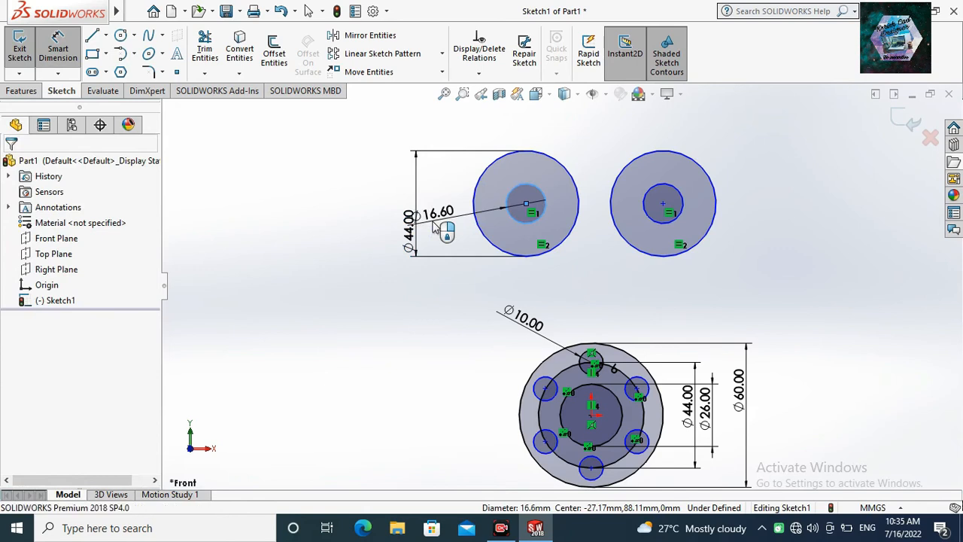
pyautogui.doubleClick(439, 214)
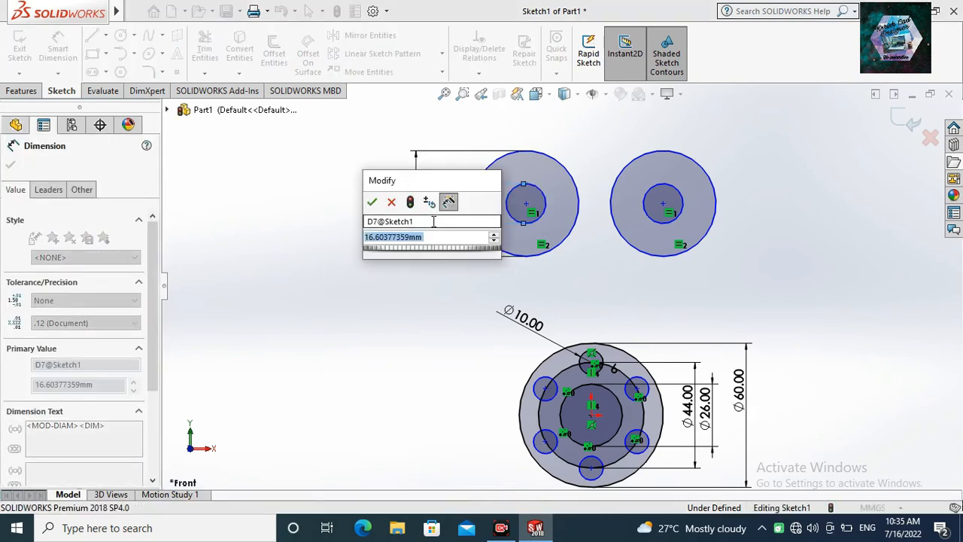
pyautogui.write('26')
pyautogui.press('Return')
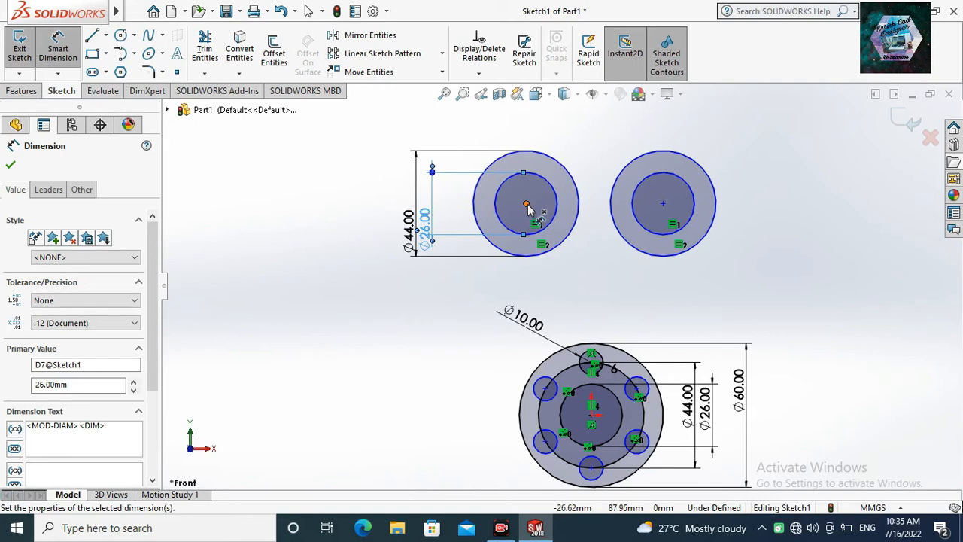
# Dimension the distance between the centres of the two upper circle pairs as 70 mm.
pyautogui.click(662, 204)
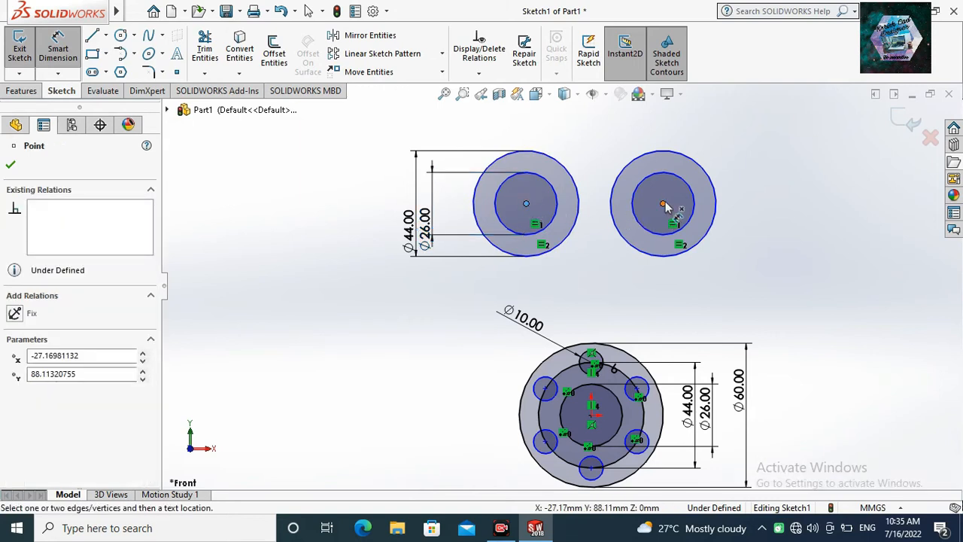
pyautogui.click(614, 145)
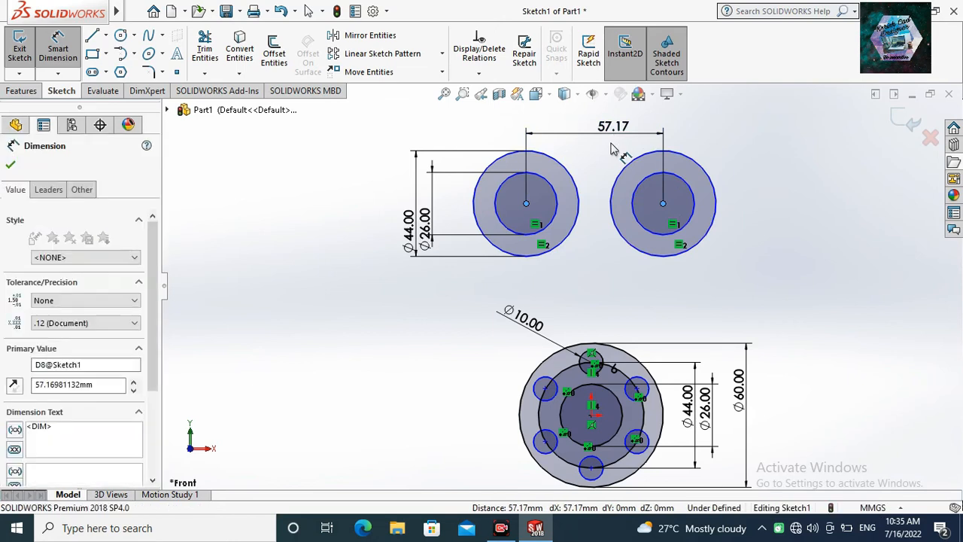
pyautogui.press('Return')
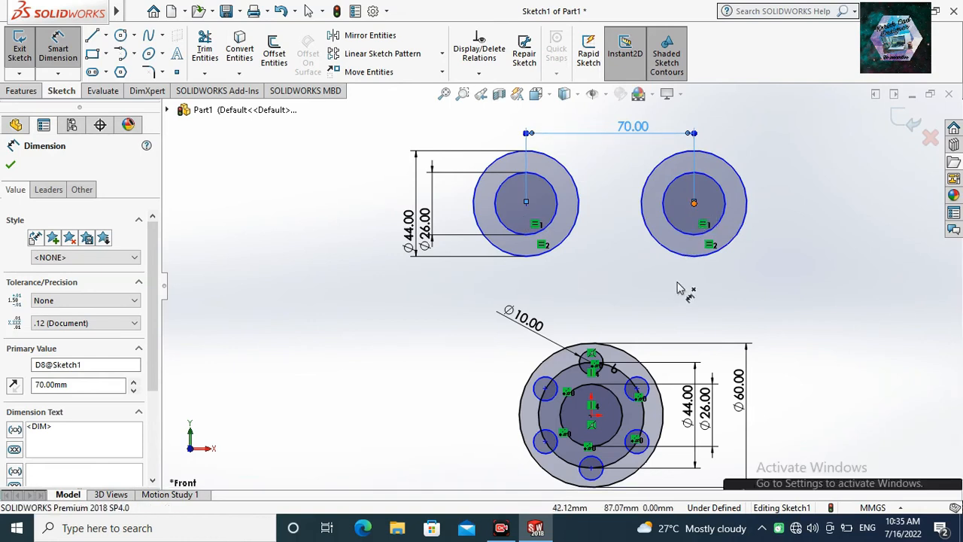
# Dimension the horizontal distance from the upper-right pair's centre to the origin as 30 mm.
pyautogui.click(693, 202)
pyautogui.click(591, 415)
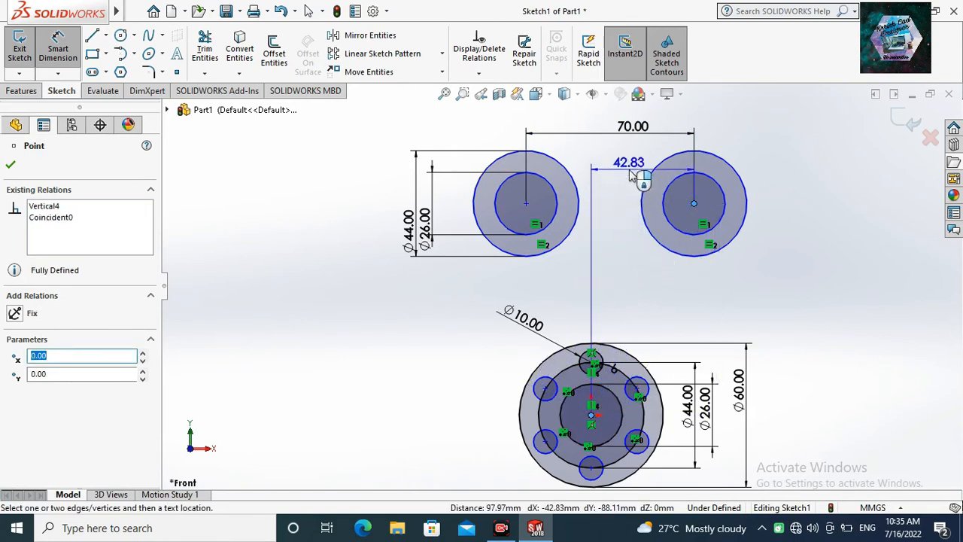
pyautogui.click(628, 164)
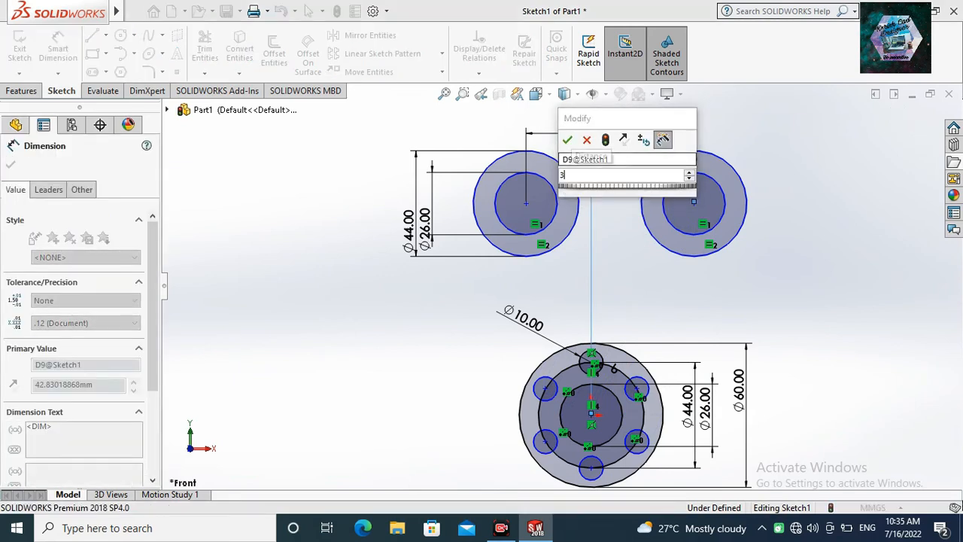
pyautogui.press('Return')
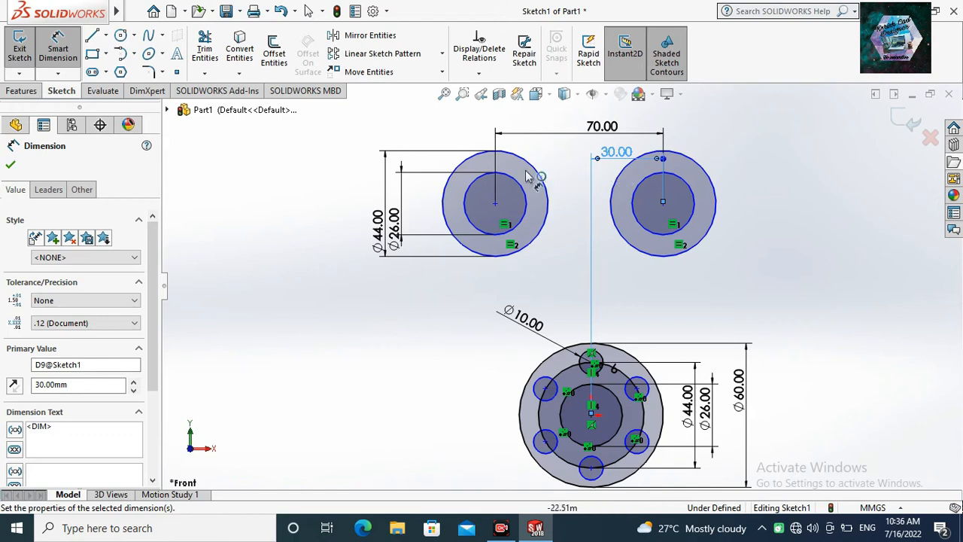
# Sketch a perimeter circle with a radius of about 27 mm, tangent to the outer circles of both upper pairs and centred above them.
pyautogui.click(136, 38)
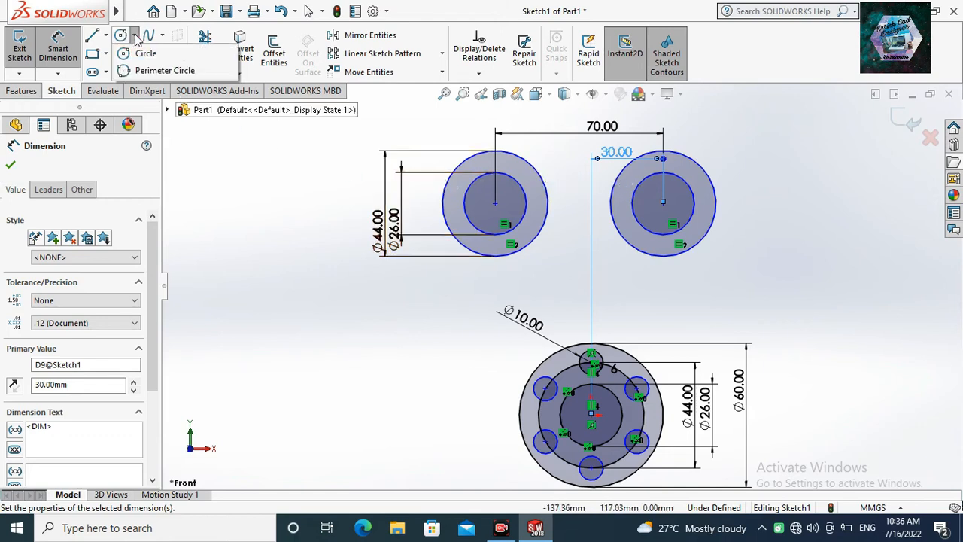
pyautogui.click(143, 72)
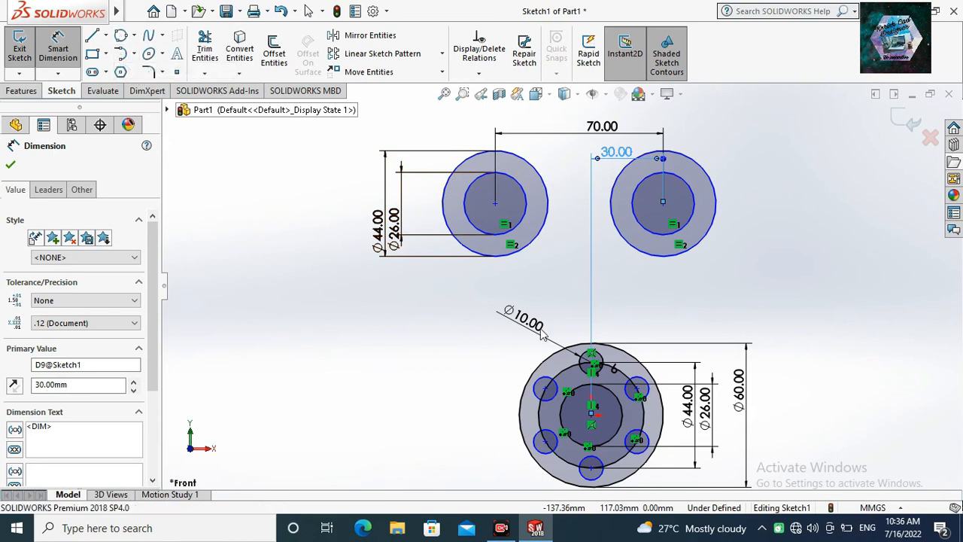
pyautogui.click(541, 173)
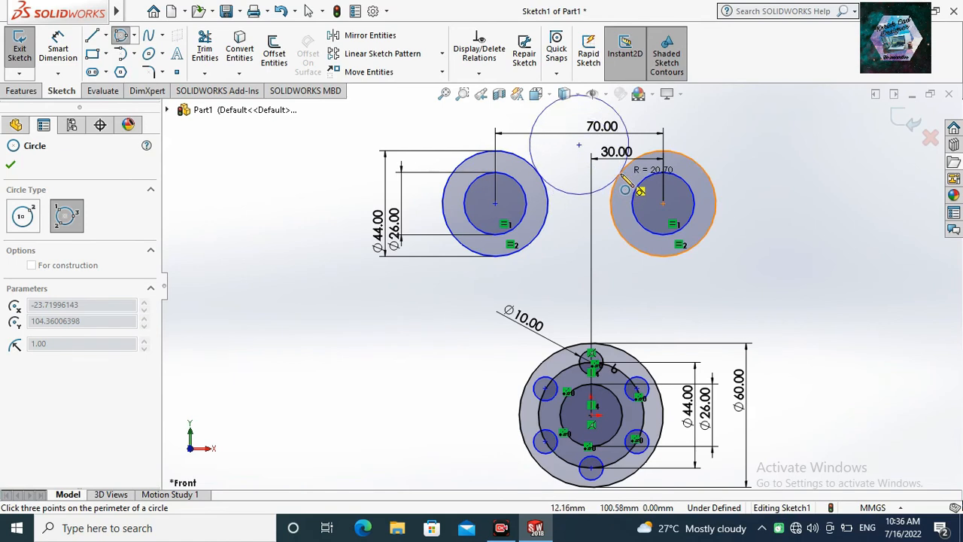
pyautogui.click(621, 172)
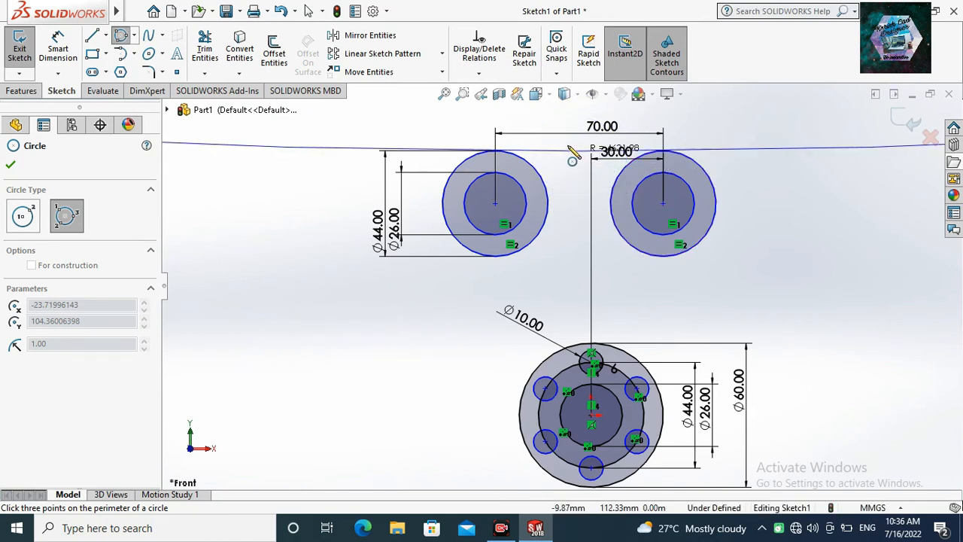
pyautogui.click(517, 128)
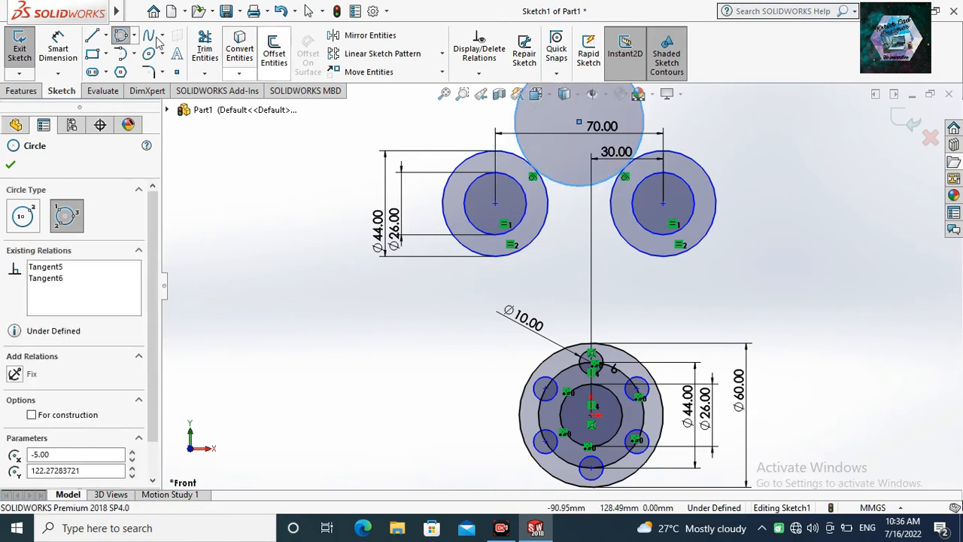
# Dimension the tangent circle between the upper pairs with a diameter of 46 mm.
pyautogui.click(58, 37)
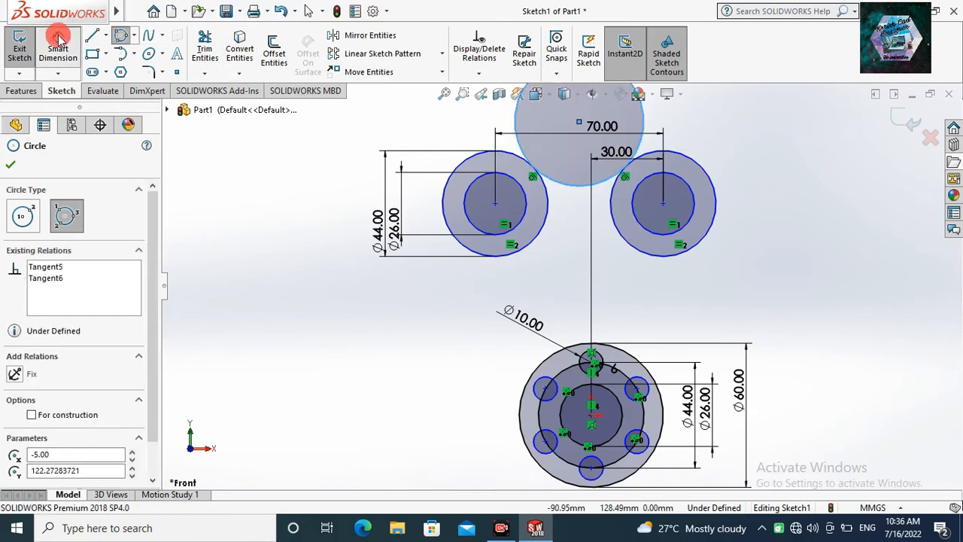
pyautogui.click(517, 126)
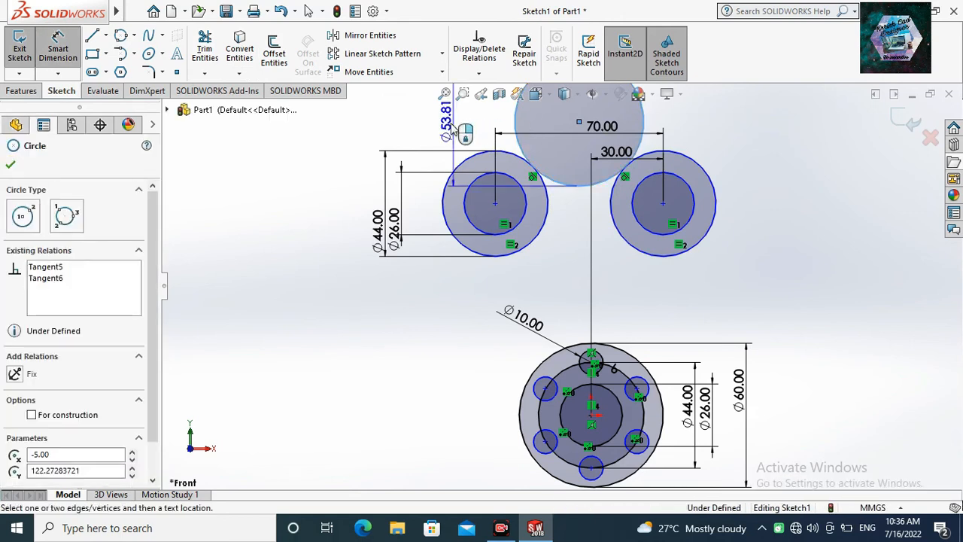
pyautogui.click(450, 124)
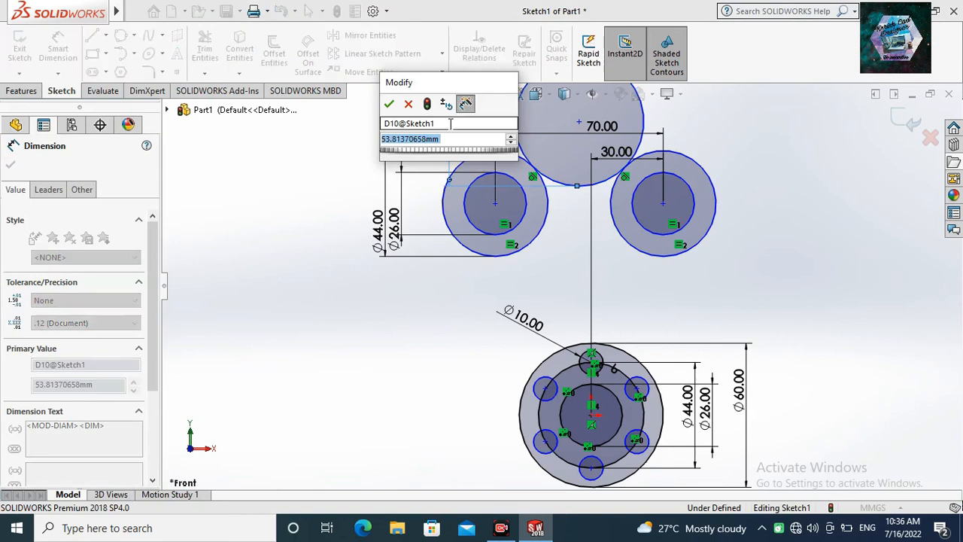
pyautogui.write('60')
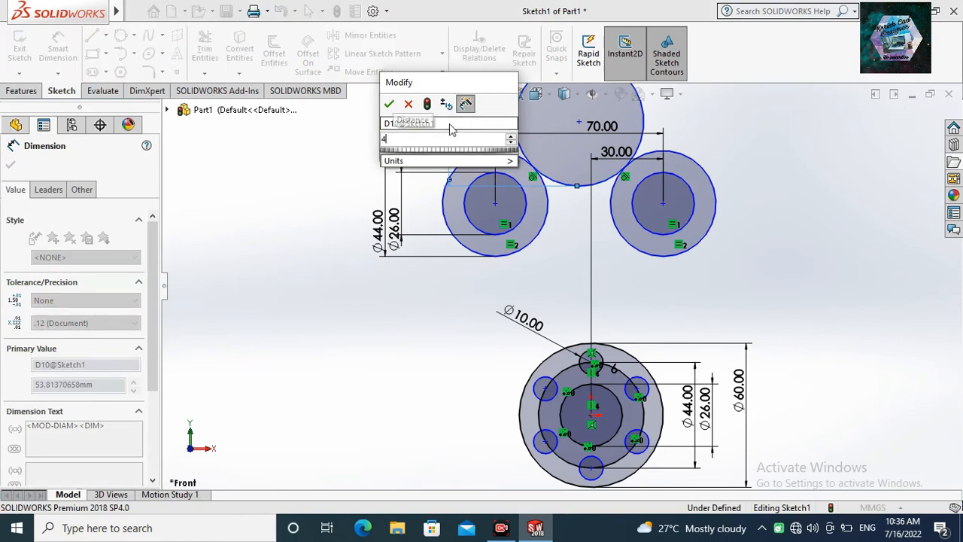
pyautogui.press('Return')
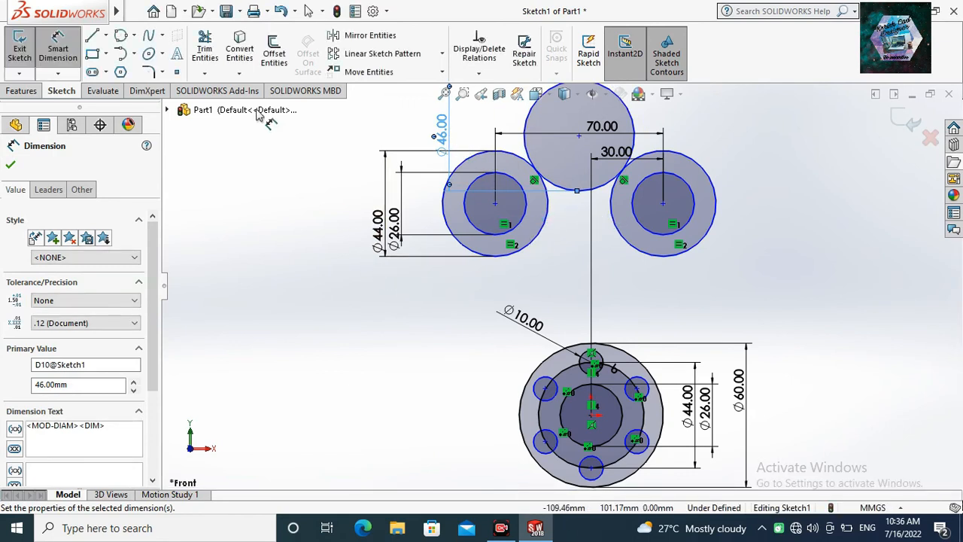
# Sketch a large perimeter circle tangent to the upper-left outer circle and the 60 mm circle, and dimension its diameter as 210 mm.
pyautogui.click(119, 38)
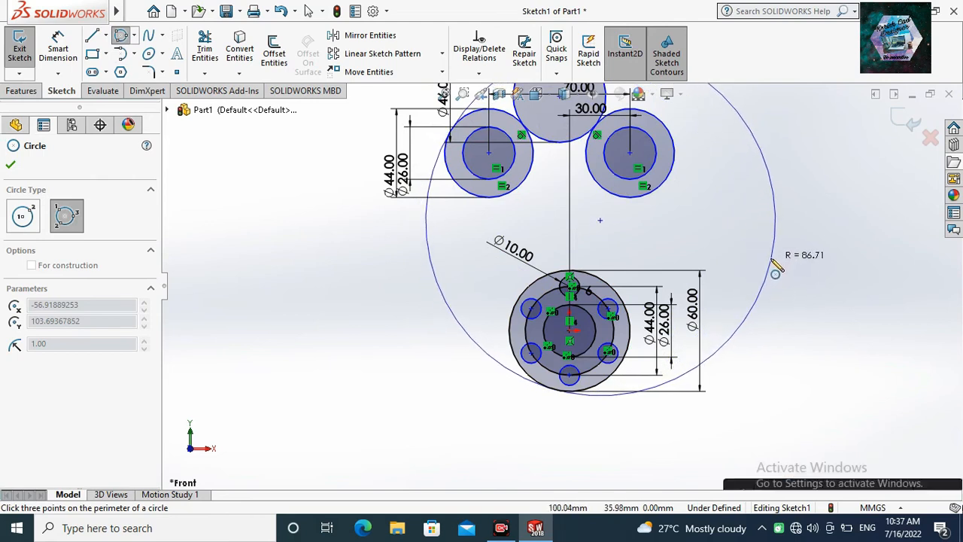
pyautogui.click(774, 258)
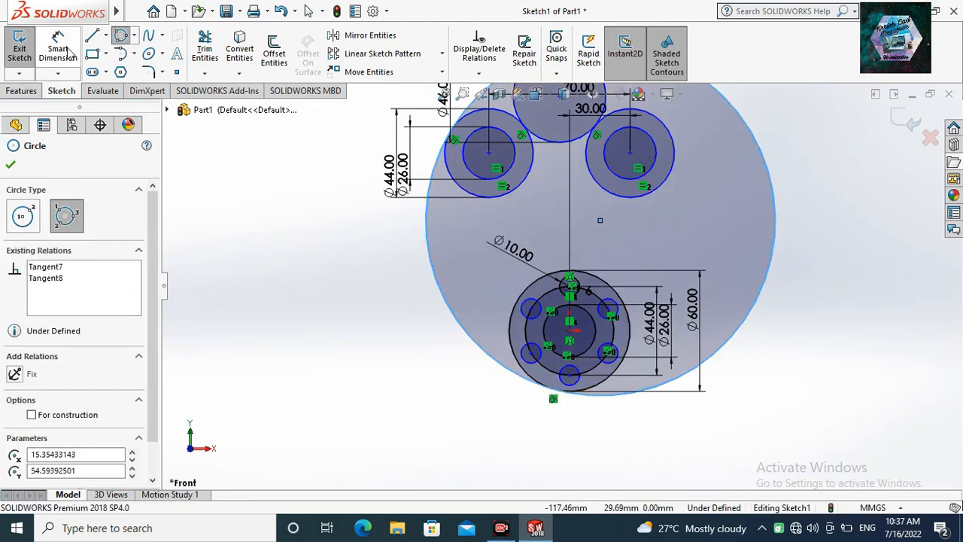
pyautogui.click(60, 51)
pyautogui.press('Escape')
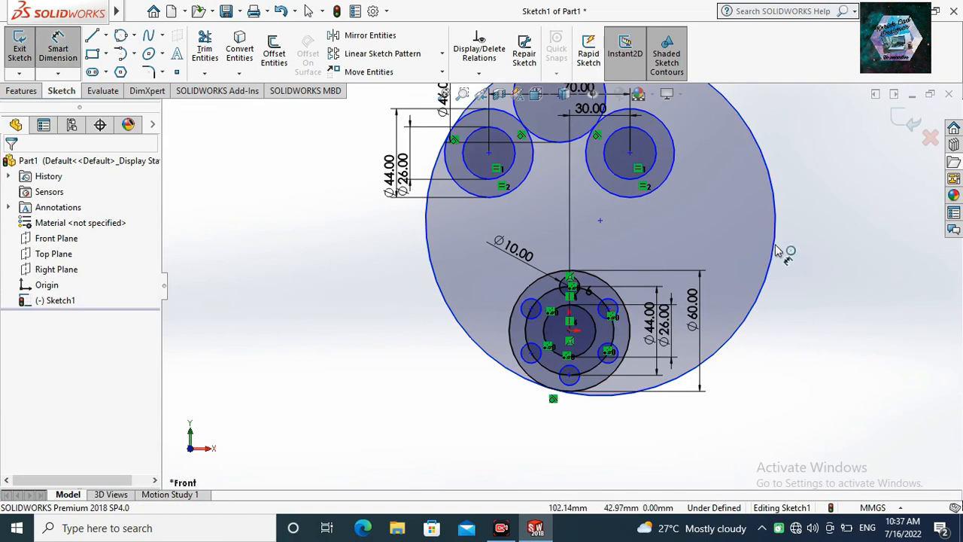
pyautogui.click(784, 253)
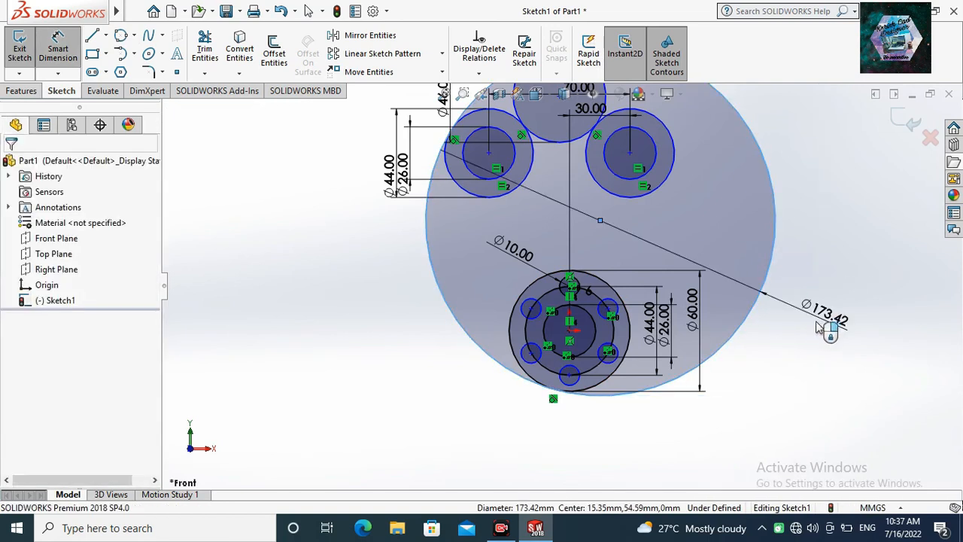
pyautogui.click(820, 327)
pyautogui.write('21')
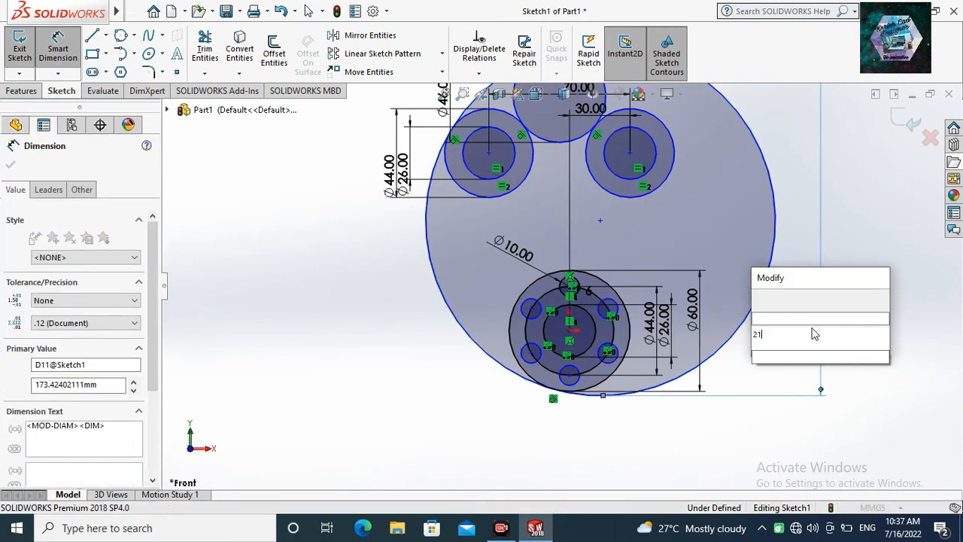
pyautogui.press('Escape')
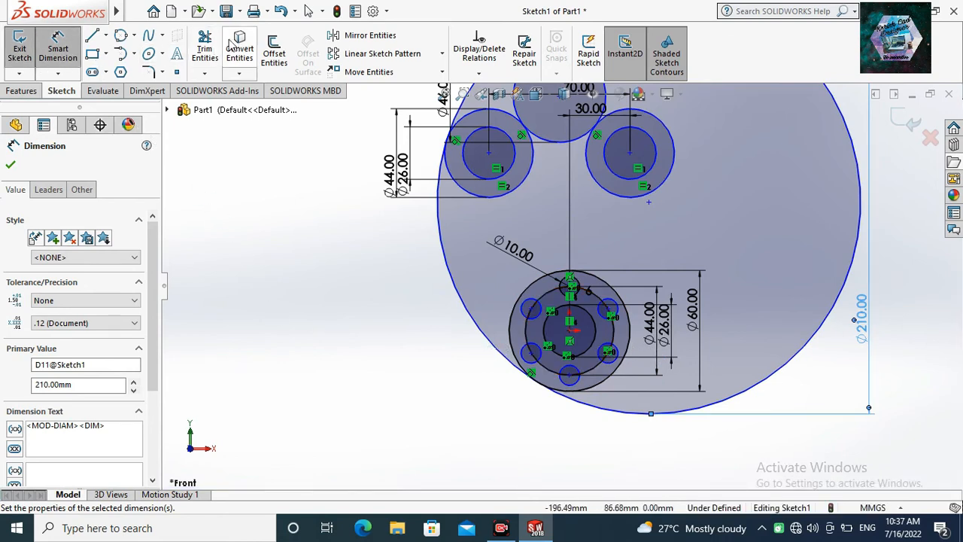
# Trim the 210 mm circle to its left connecting arc and the 46 mm circle to the lower arc between the upper pairs.
pyautogui.click(211, 43)
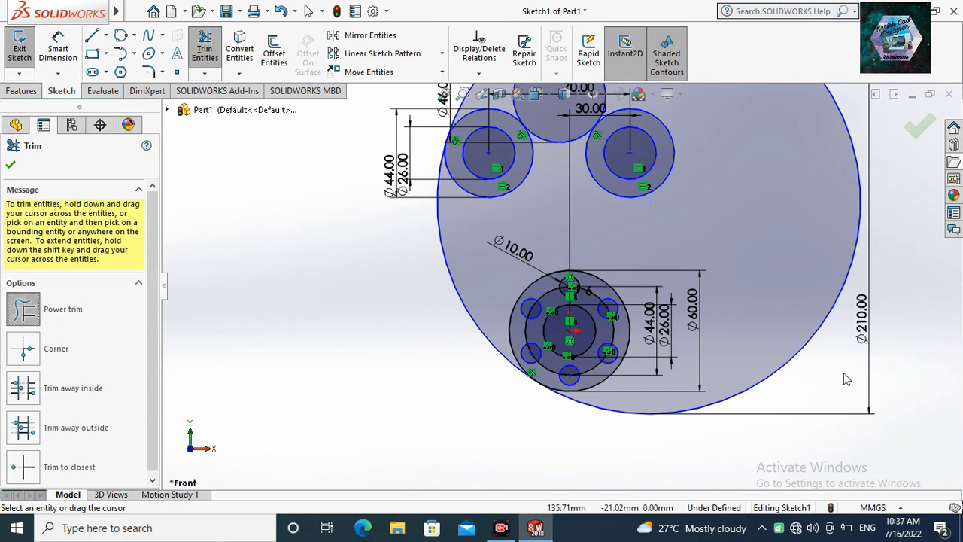
pyautogui.moveTo(843, 373); pyautogui.dragTo(803, 331)
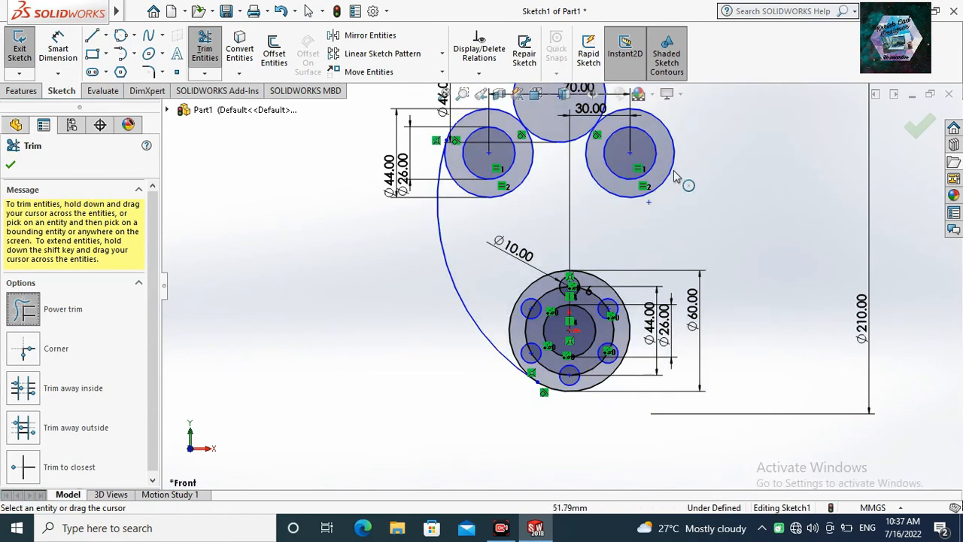
pyautogui.scroll(2, 673, 170)
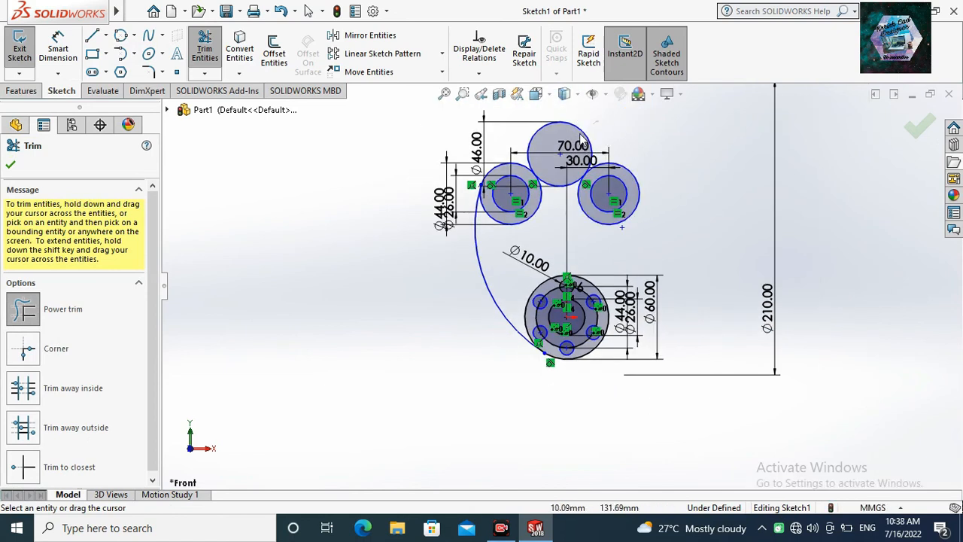
pyautogui.moveTo(580, 142); pyautogui.dragTo(582, 140)
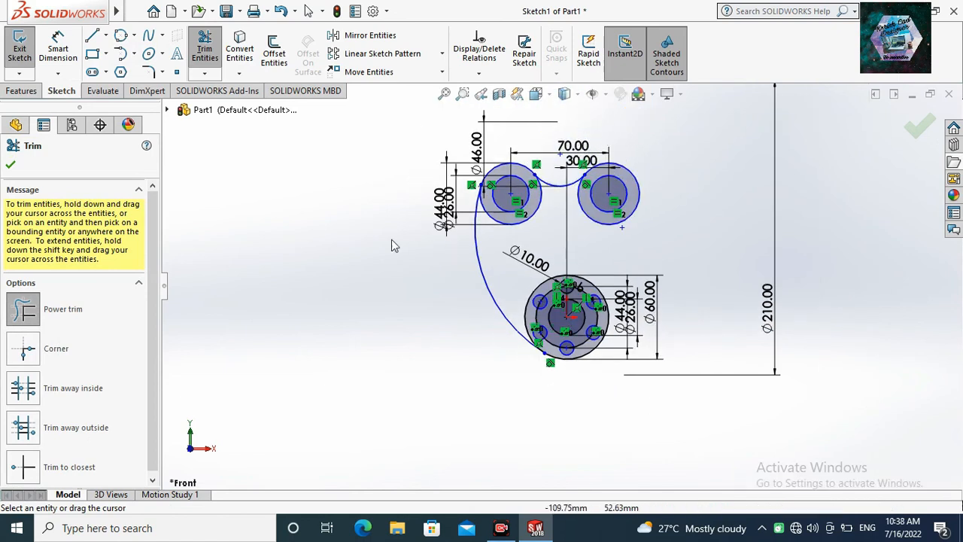
# Sketch a line from the right quadrant of the upper-right outer circle to the right quadrant of the 60 mm circle.
pyautogui.click(93, 38)
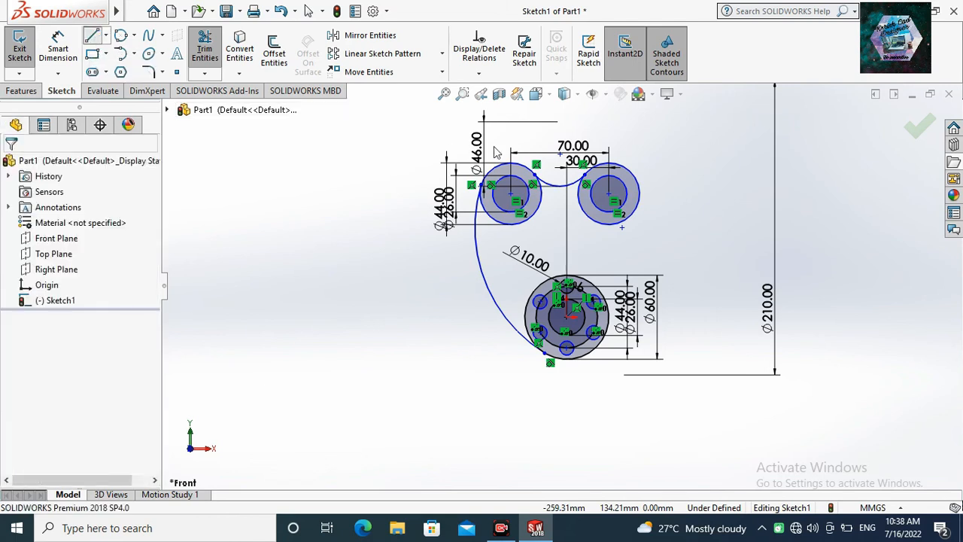
pyautogui.click(640, 194)
pyautogui.click(620, 324)
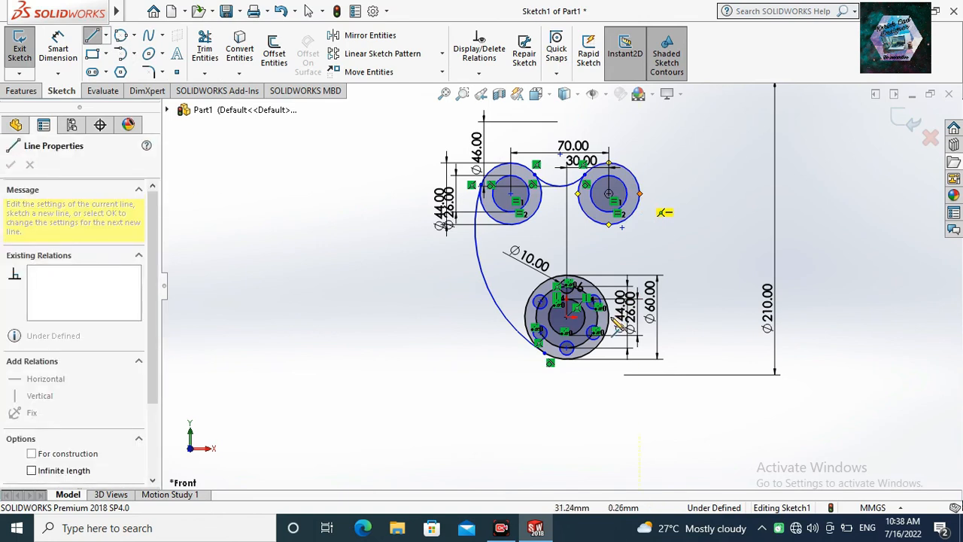
pyautogui.click(609, 318)
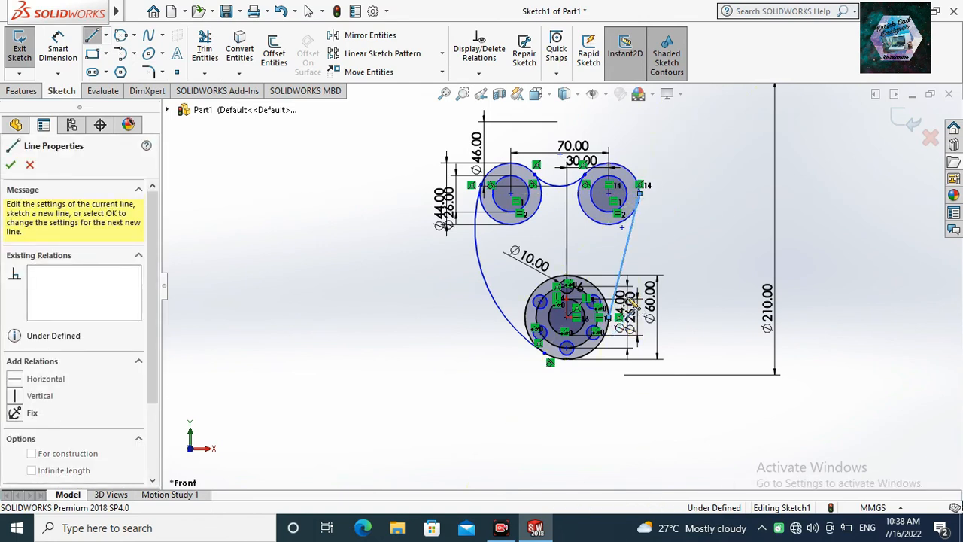
pyautogui.press('Escape')
pyautogui.press('Escape')
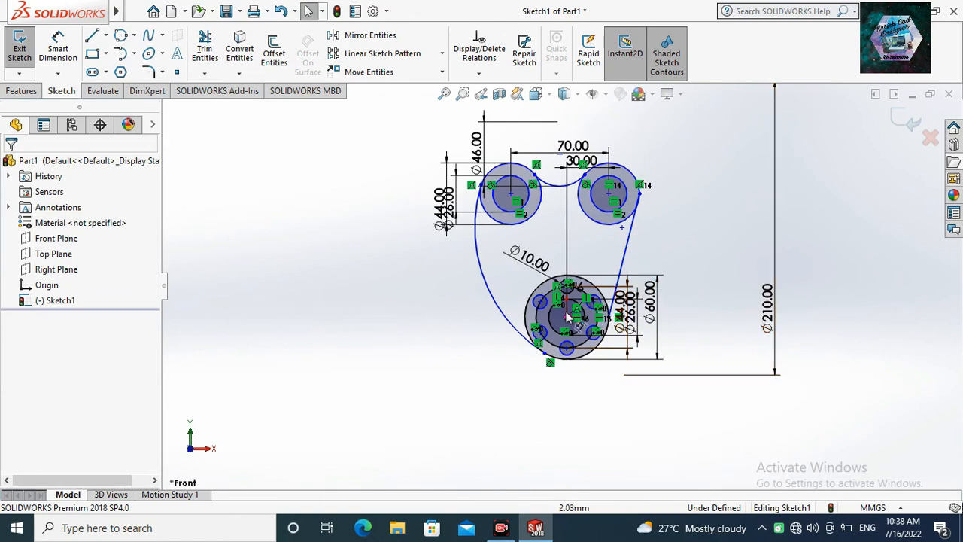
# Delete the 44 mm circle running through the six-hole pattern around the origin, along with its dimension.
pyautogui.scroll(-2, 565, 316)
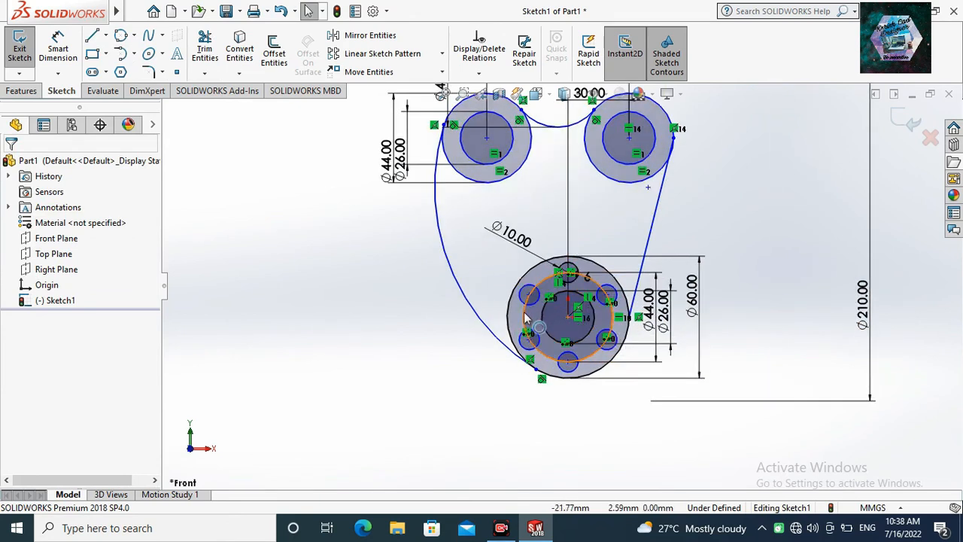
pyautogui.rightClick(751, 207)
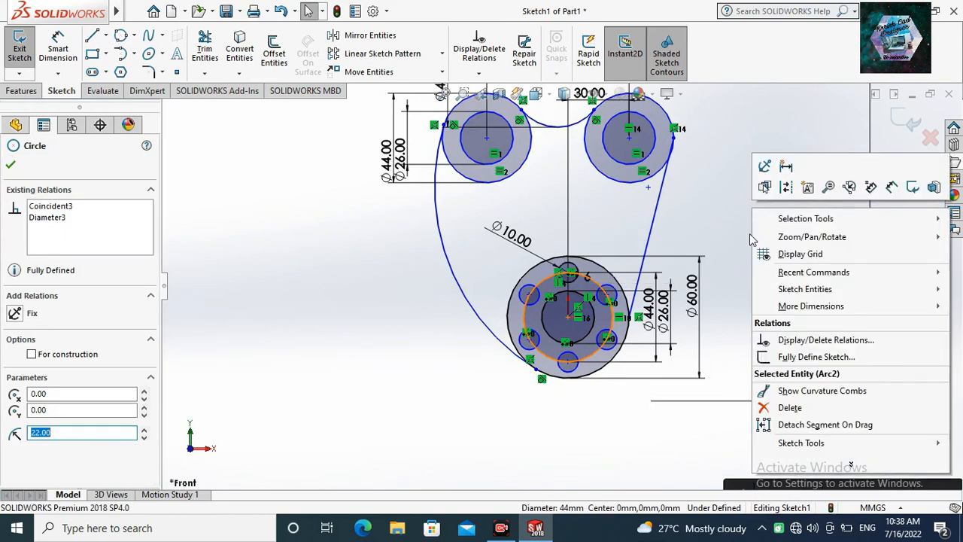
pyautogui.click(789, 407)
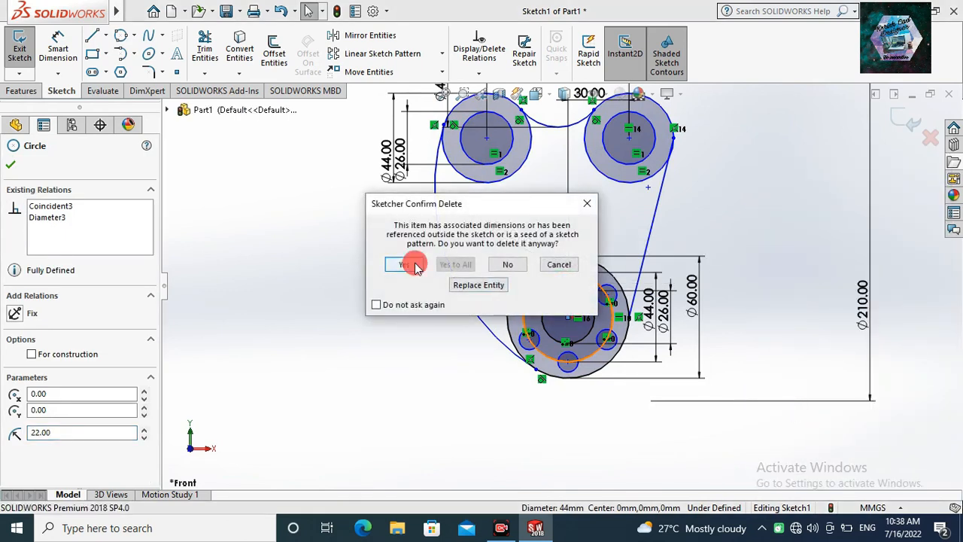
pyautogui.click(414, 264)
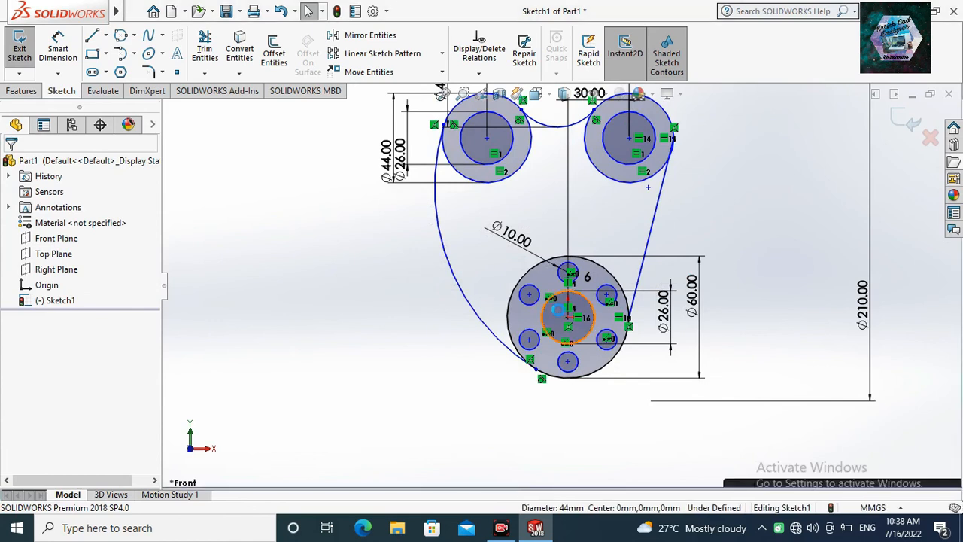
pyautogui.scroll(-1, 560, 316)
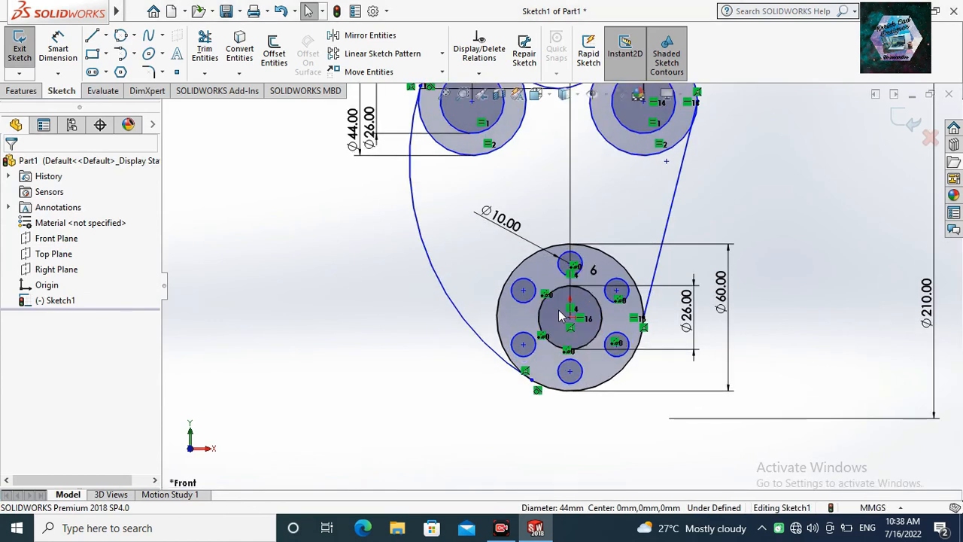
# Dimension the vertical distance from the upper-right circle pair's centre to the origin as 90 mm.
pyautogui.scroll(3, 537, 293)
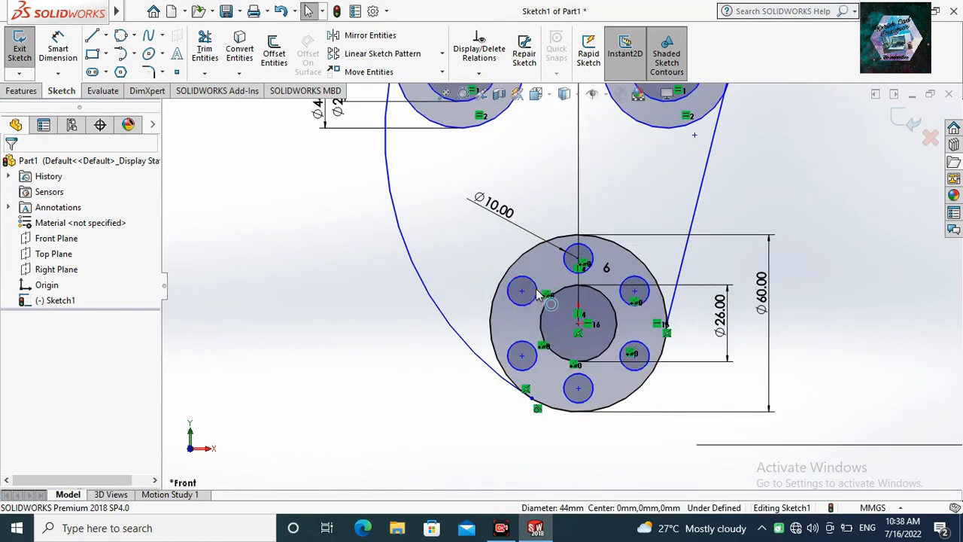
pyautogui.click(58, 49)
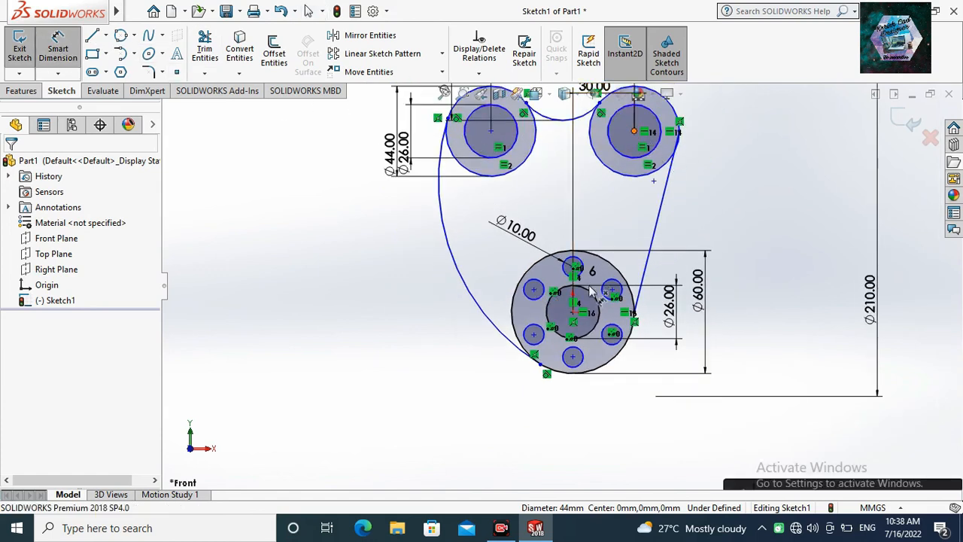
pyautogui.click(634, 132)
pyautogui.click(572, 311)
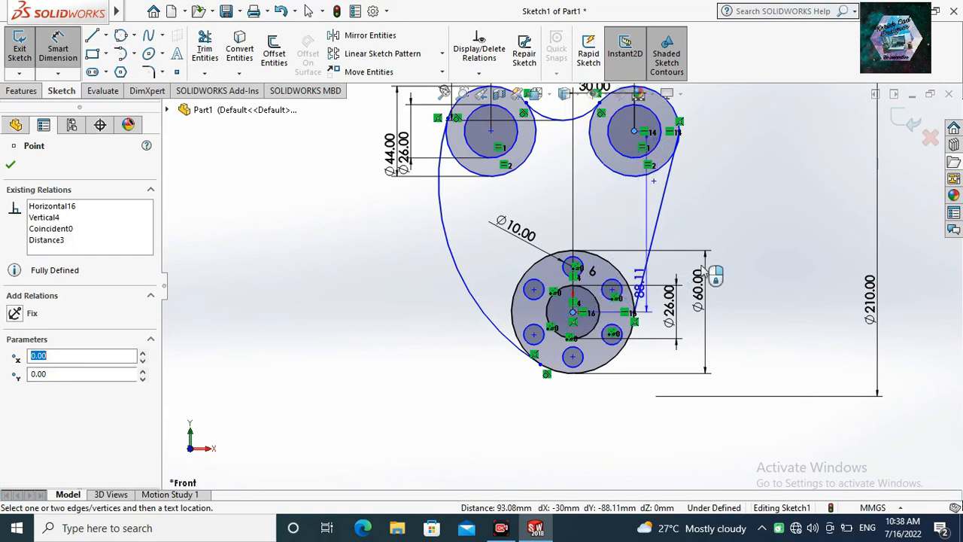
pyautogui.click(741, 249)
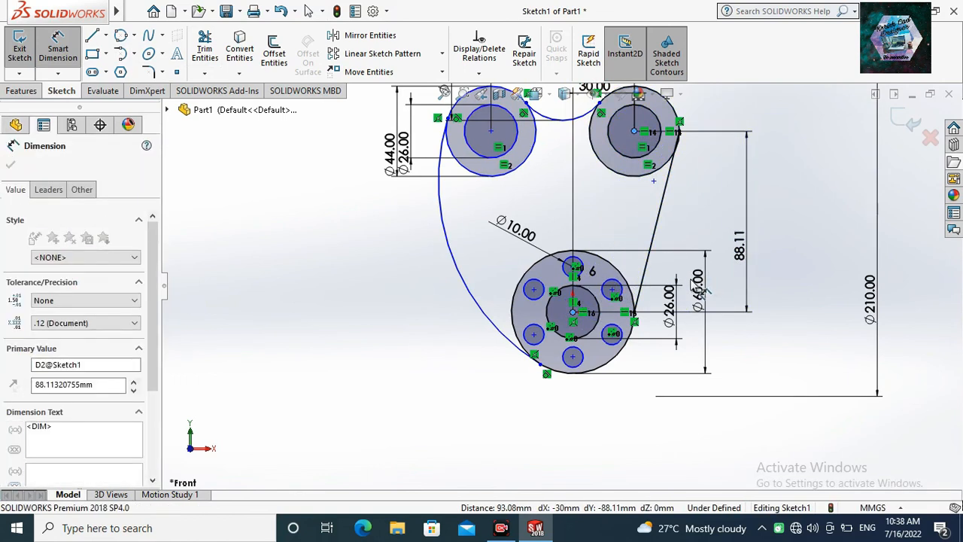
pyautogui.write('85')
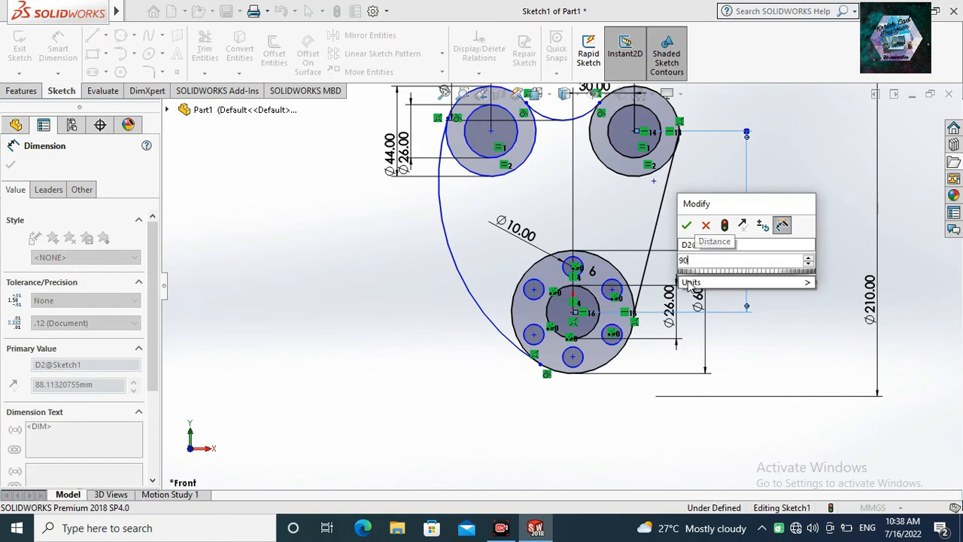
pyautogui.press('Return')
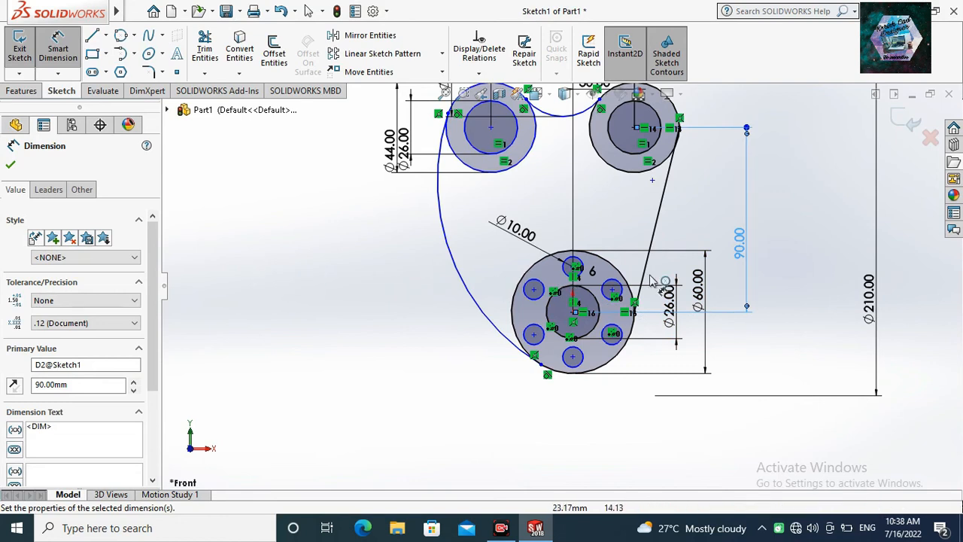
pyautogui.scroll(-1, 654, 280)
pyautogui.scroll(1, 655, 280)
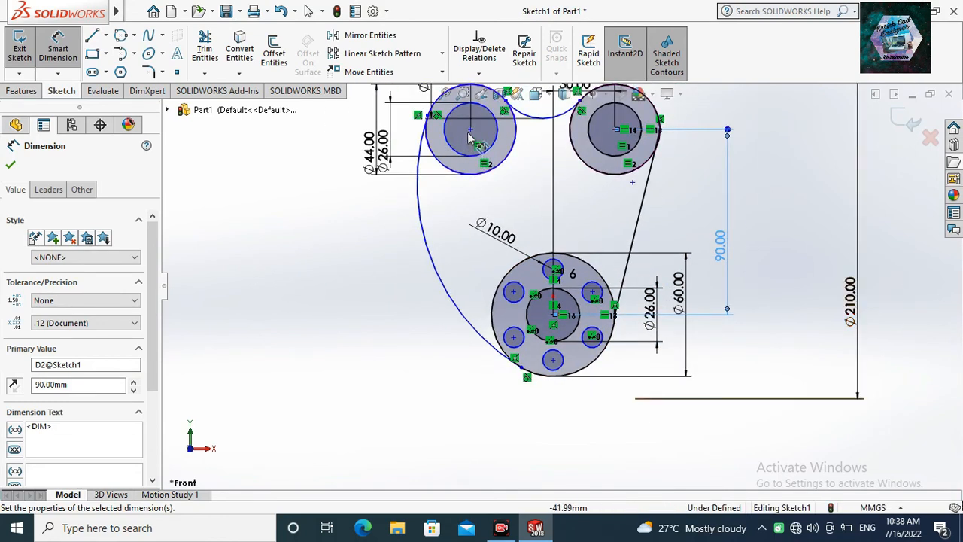
pyautogui.click(554, 316)
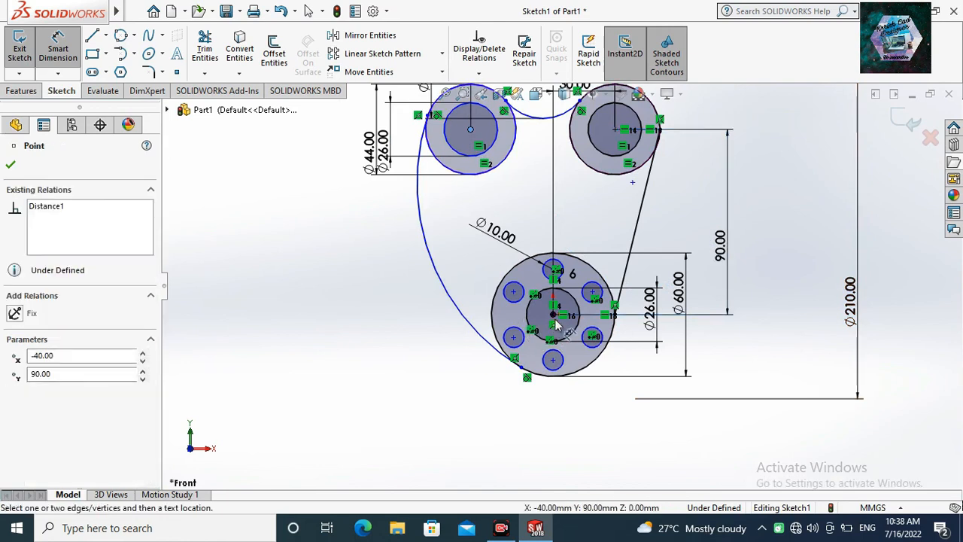
pyautogui.click(554, 317)
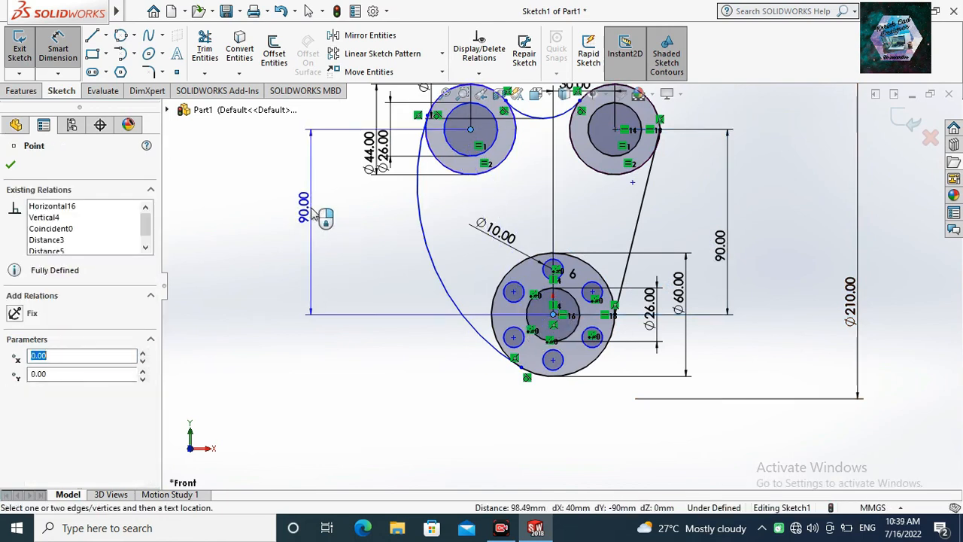
pyautogui.click(314, 212)
pyautogui.press('Escape')
# Exit the sketch on the Front Plane, keeping the completed profile.
pyautogui.scroll(4, 656, 280)
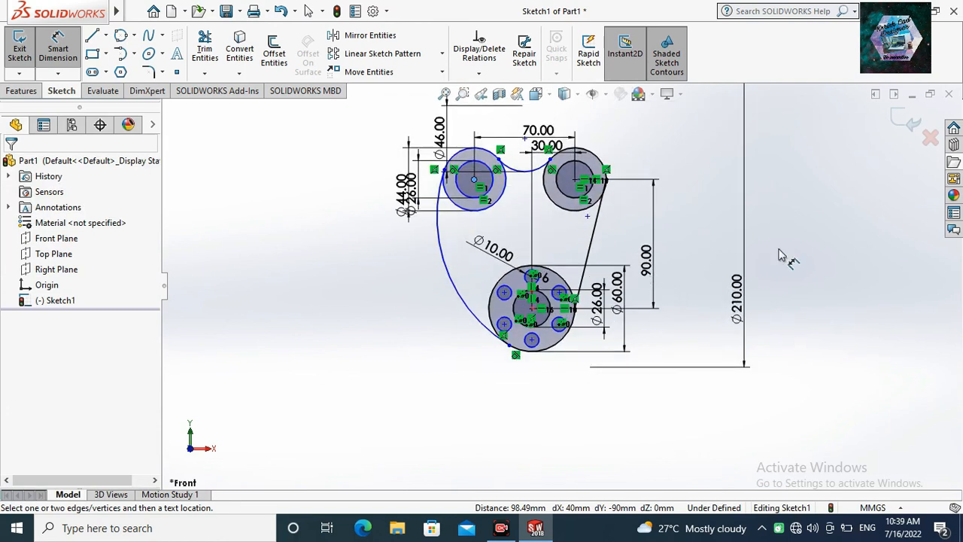
pyautogui.click(908, 124)
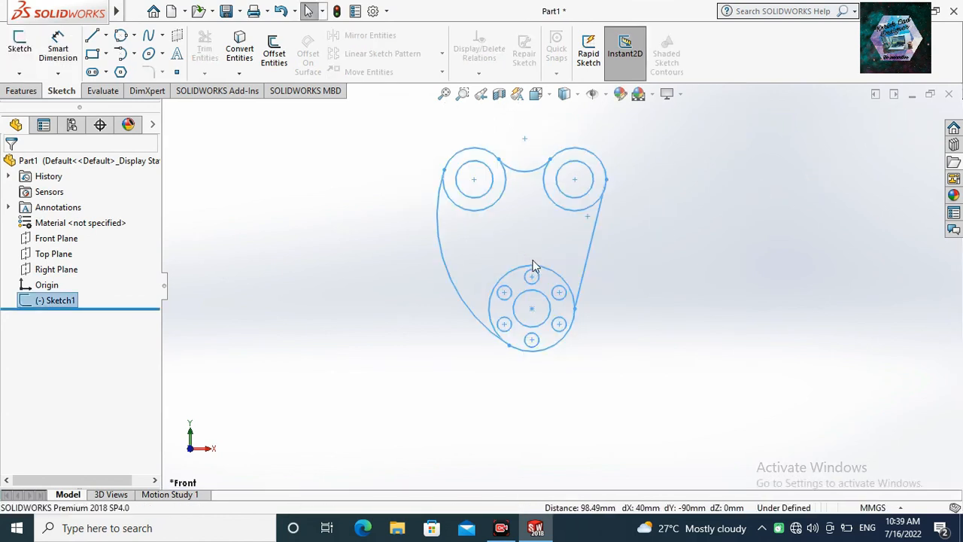
pyautogui.scroll(-2, 514, 343)
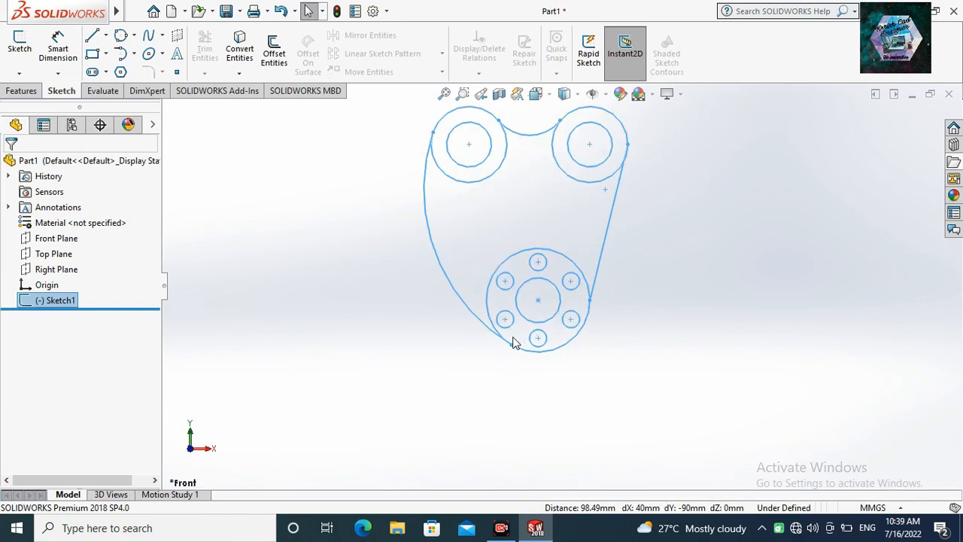